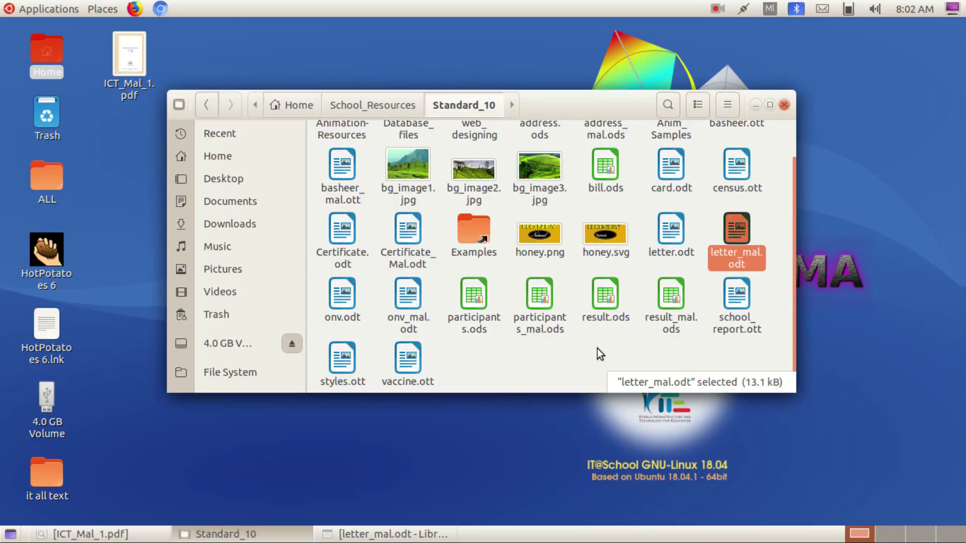
Open address_mal.ods from the Standard_10 folder, review its address columns and rows, and close the spreadsheet
left_click(598, 349)
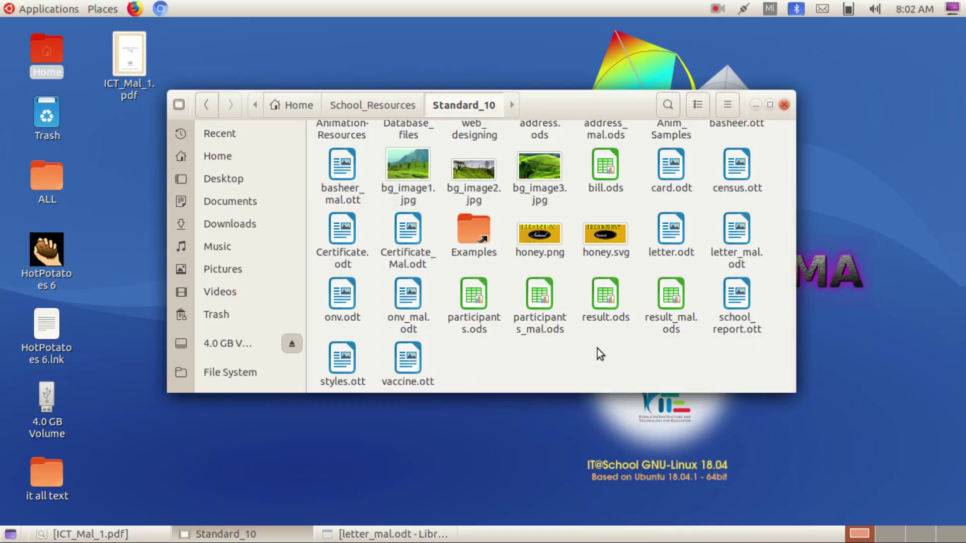
scroll(597, 349, "up", 1)
scroll(597, 349, "down", 1)
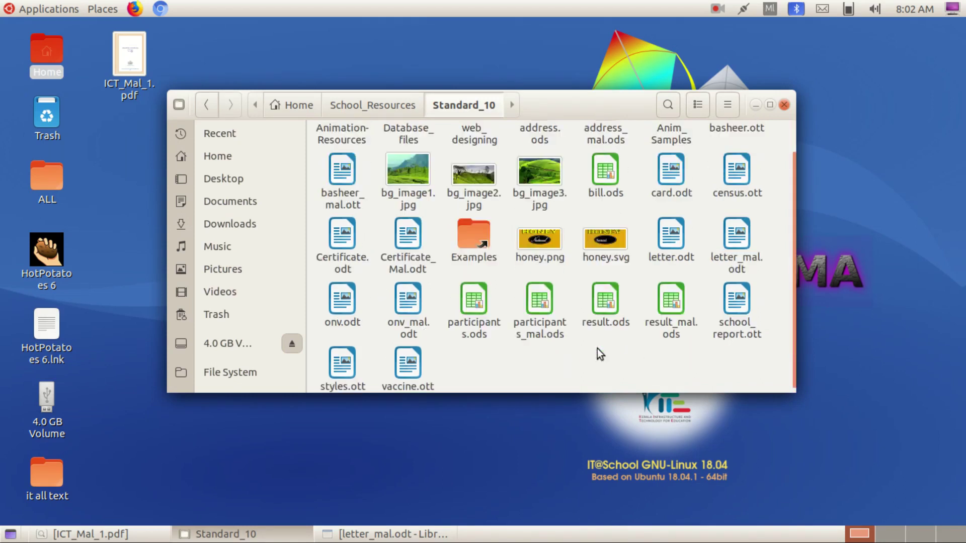
scroll(597, 348, "up", 1)
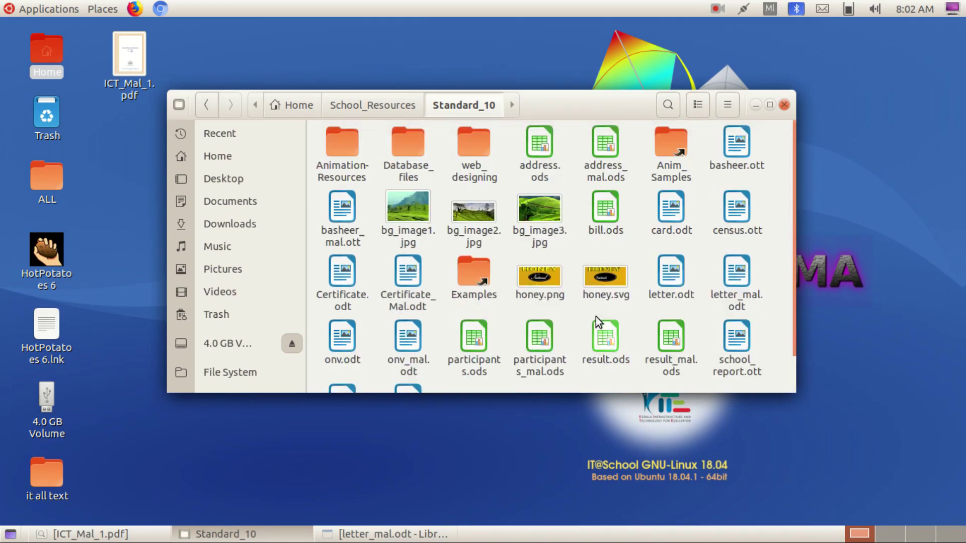
left_click(602, 152)
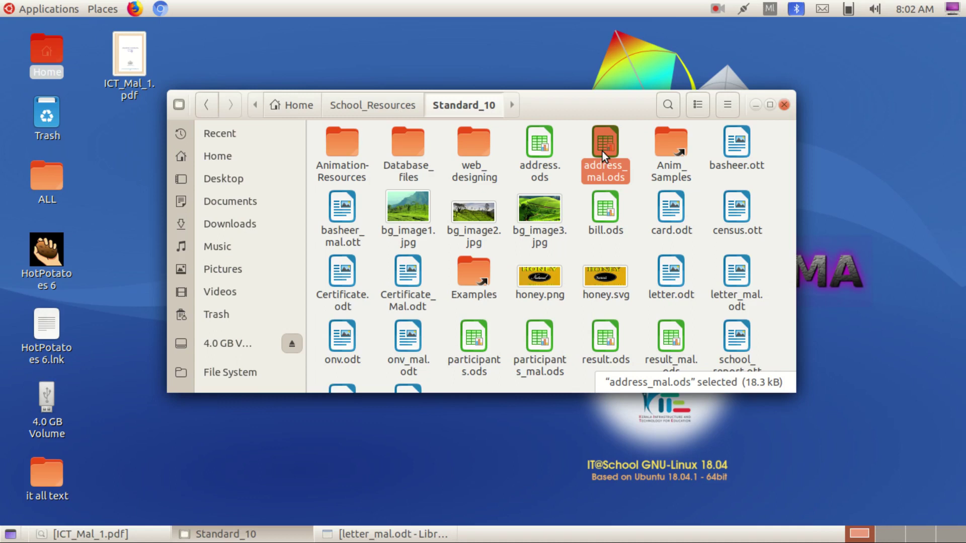
double_click(611, 146)
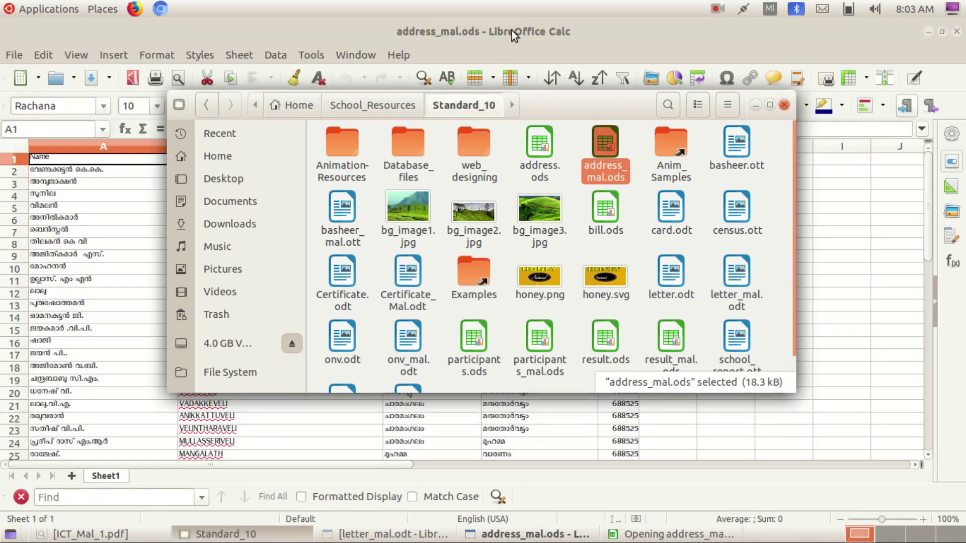
left_click(512, 32)
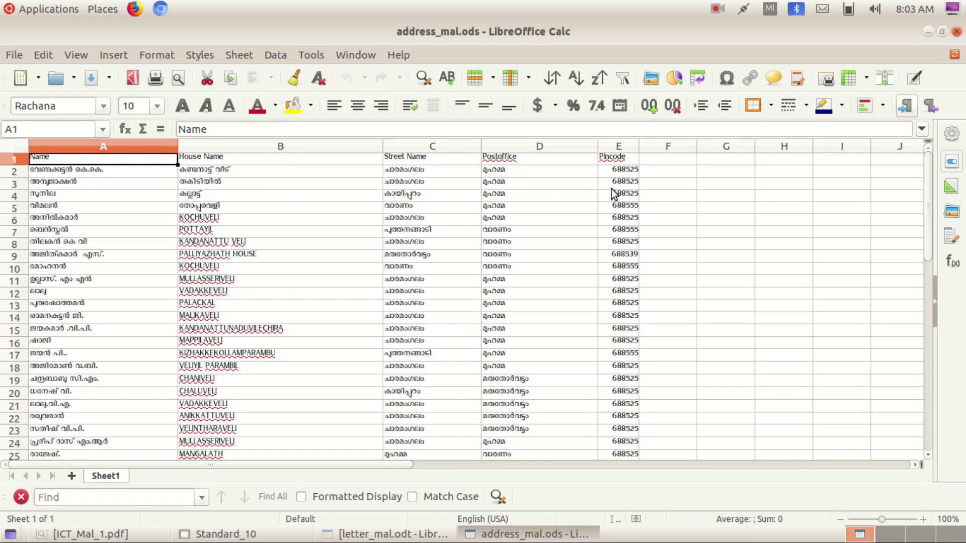
scroll(249, 301, "down", 9)
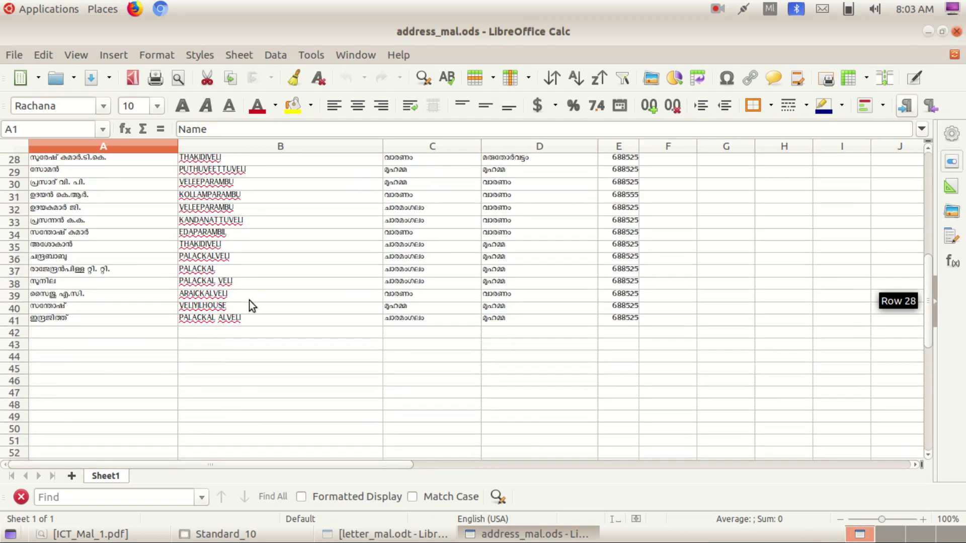
scroll(249, 300, "up", 9)
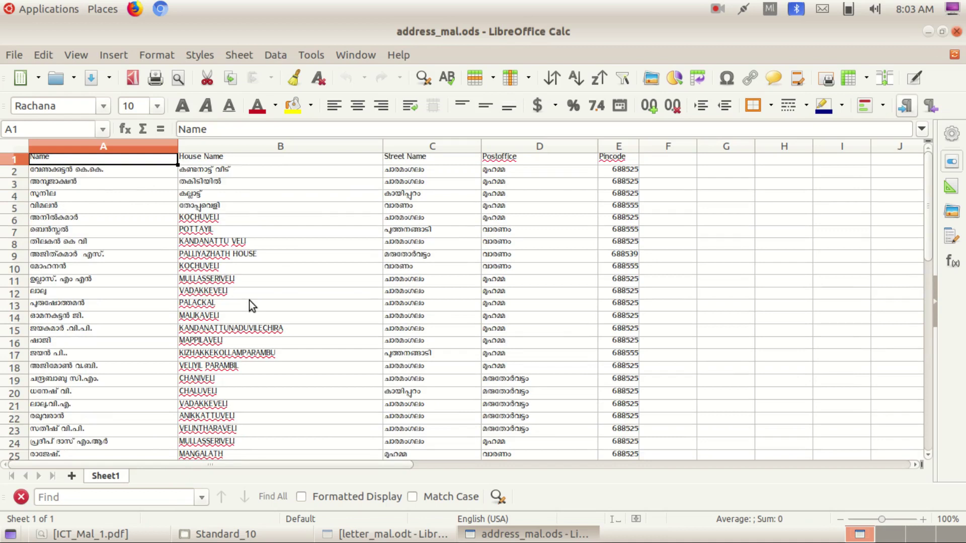
left_click(957, 33)
Switch to the letter_mal.odt letter, set the heading's festival year to 2019 and delete the dotted blank after the greeting പ്രിയ
left_click(372, 534)
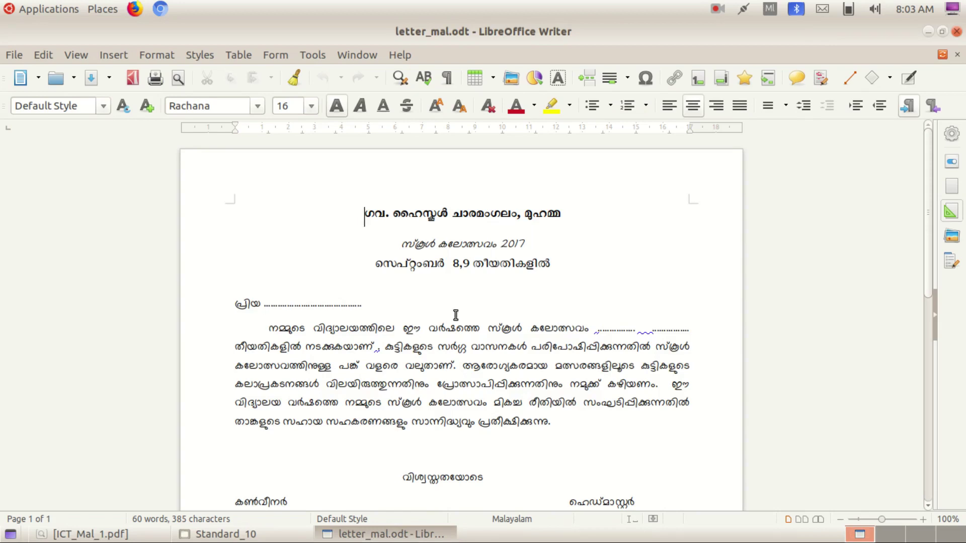
left_click(533, 247)
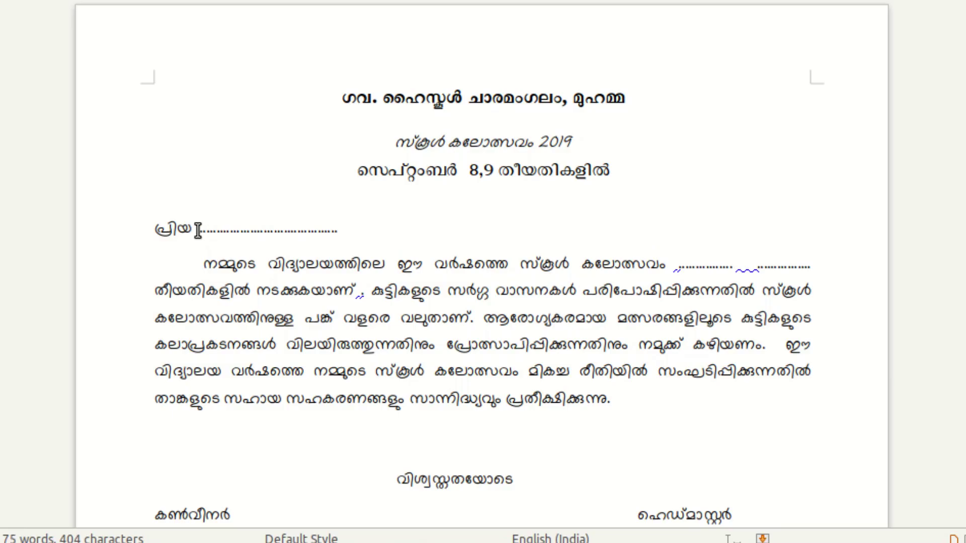
left_click_drag(196, 231, 357, 221)
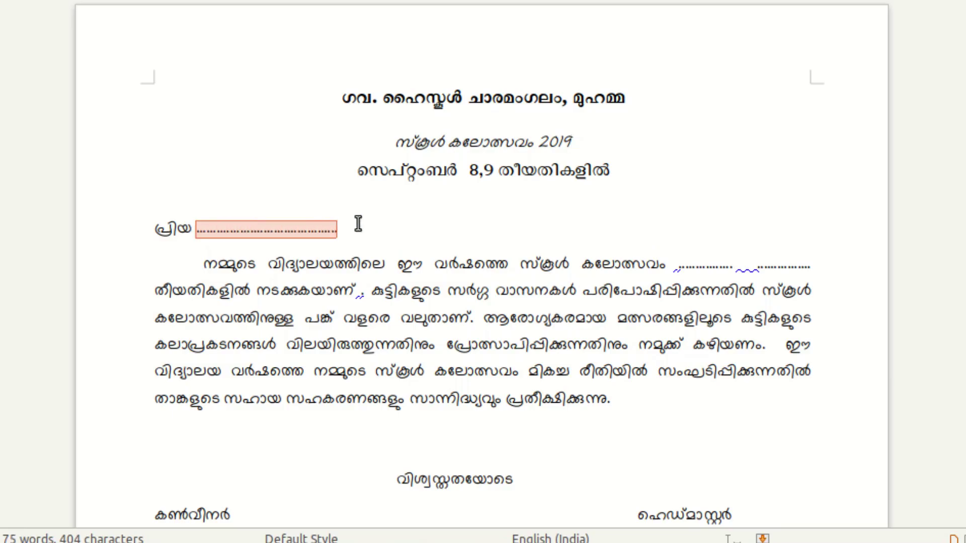
key("Delete")
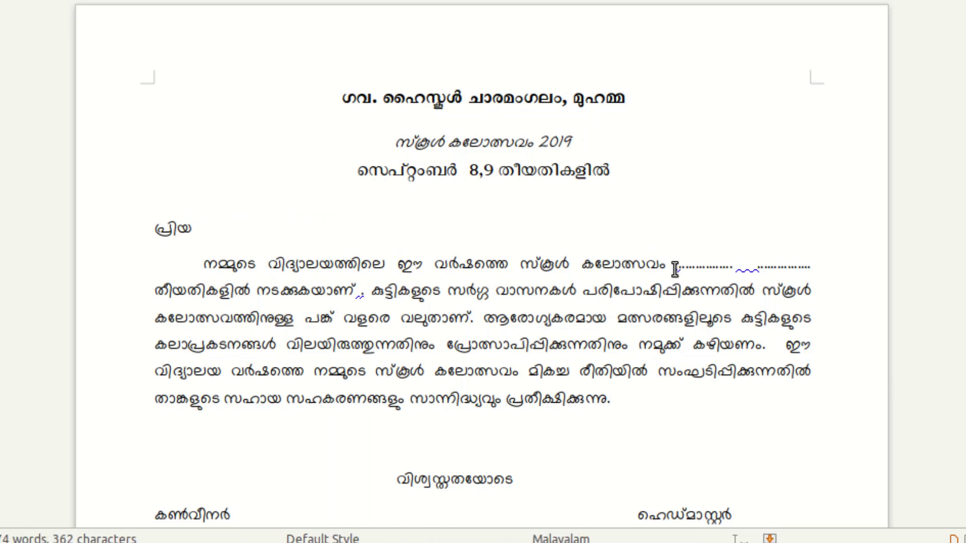
Replace the dotted date blank in the first line of the letter's body with 8,9
left_click_drag(676, 264, 810, 265)
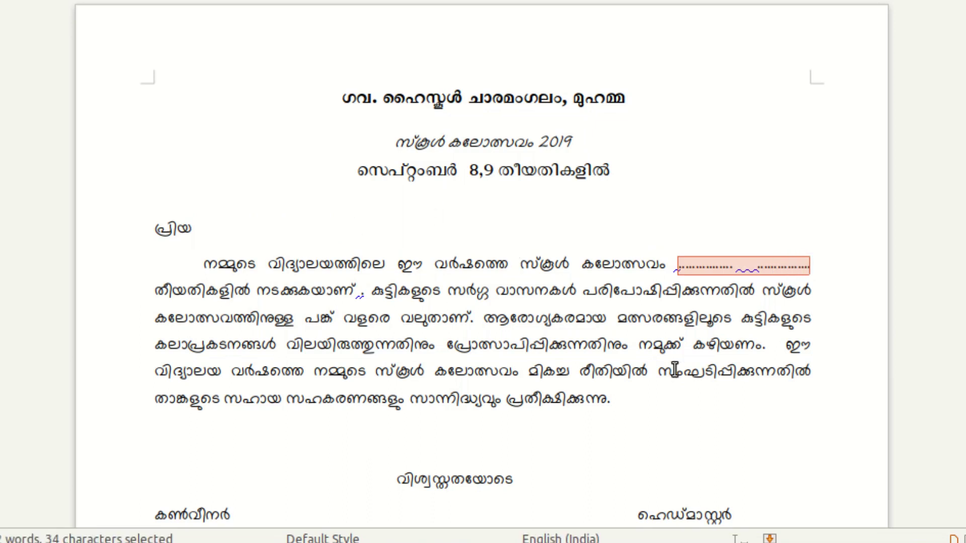
key("Delete")
type("8,8")
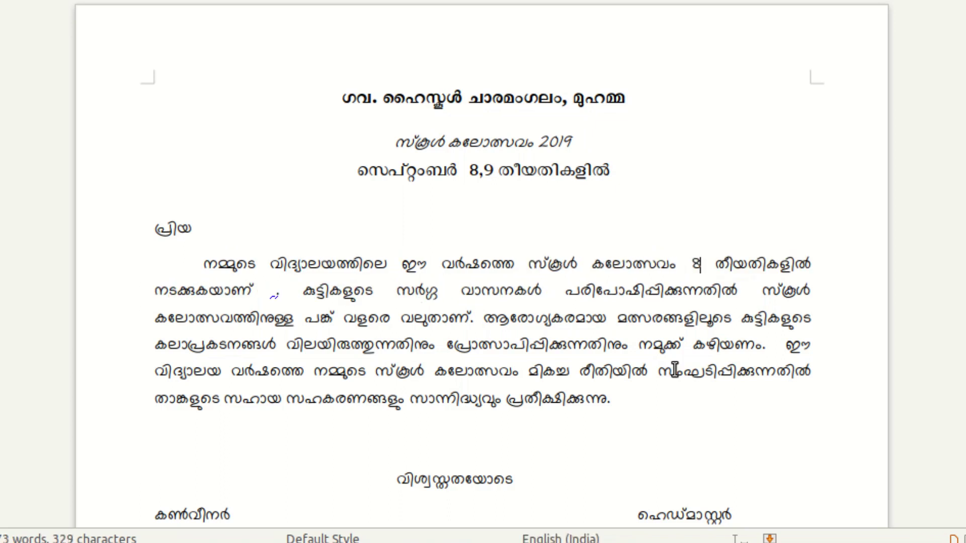
type("9")
key("Left")
key("BackSpace")
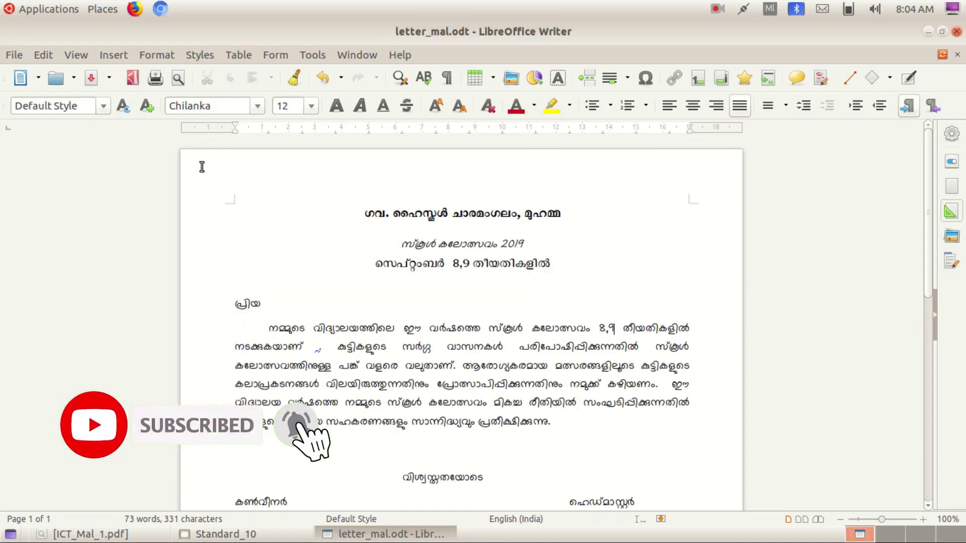
Open the full field insertion dialog and choose mail merge fields as the database field type
left_click(111, 55)
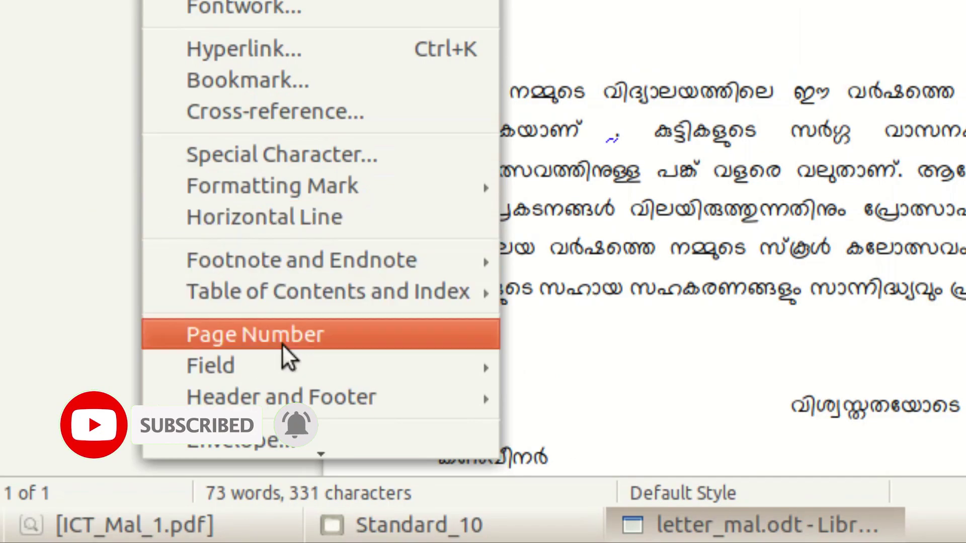
mouse_move(161, 461)
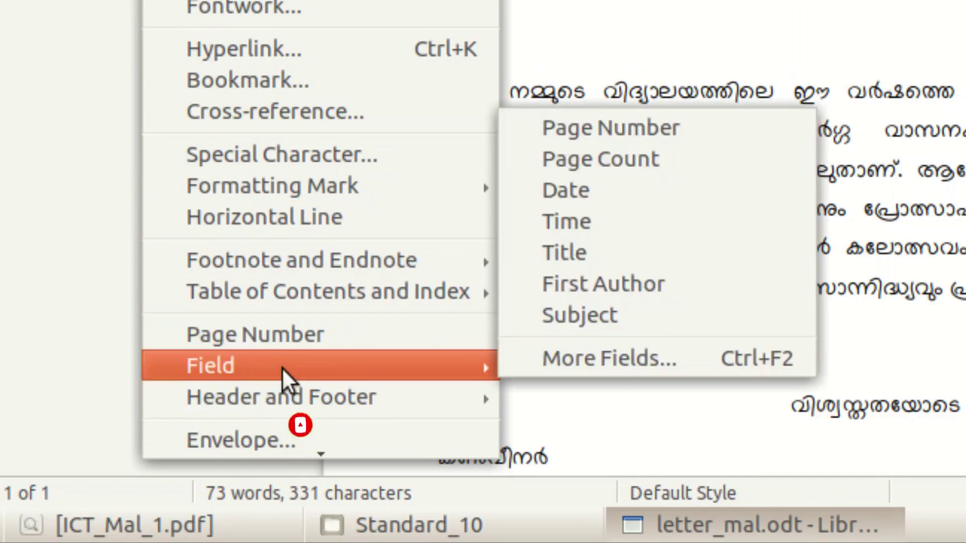
left_click(704, 350)
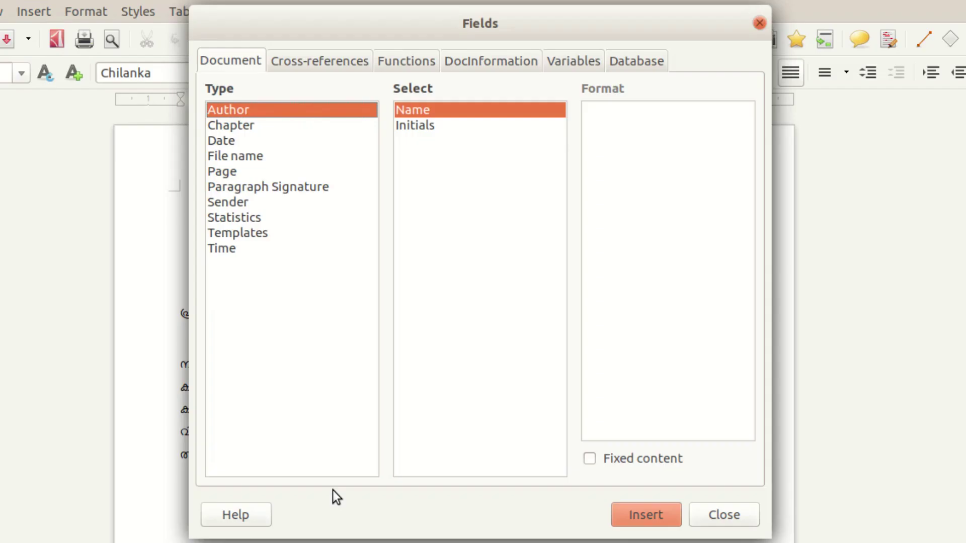
left_click(639, 60)
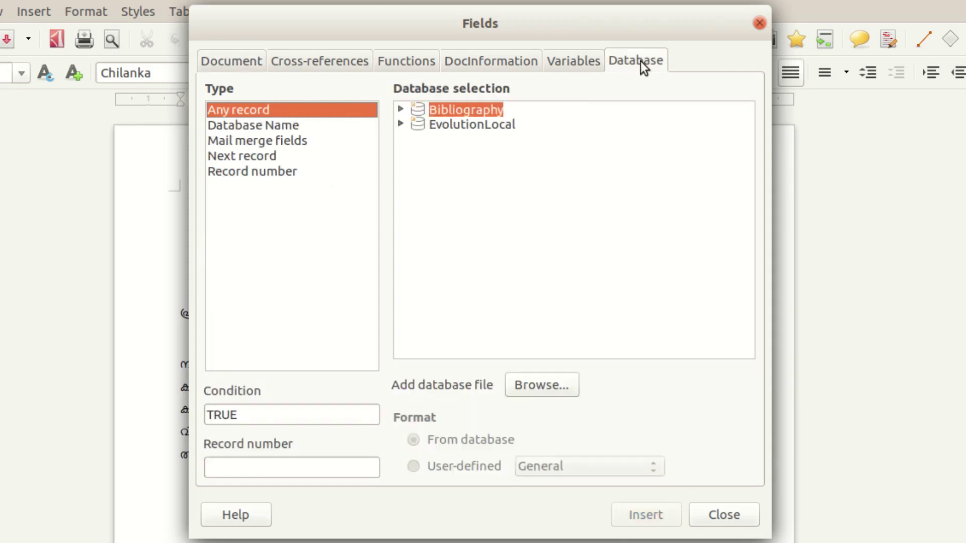
left_click(250, 144)
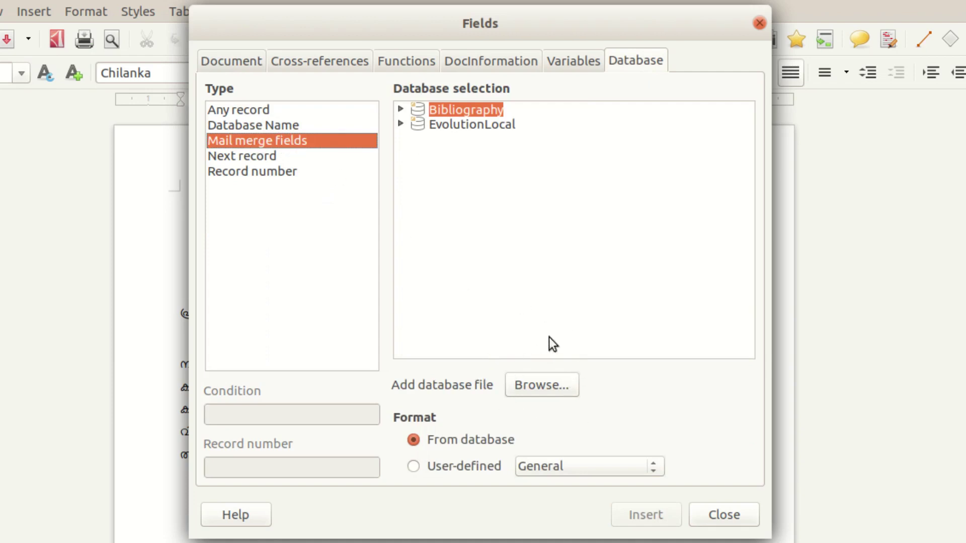
Add address_mal.ods from School_Resources/Standard_10 as a database file for the mail merge fields
left_click(548, 385)
left_click(243, 149)
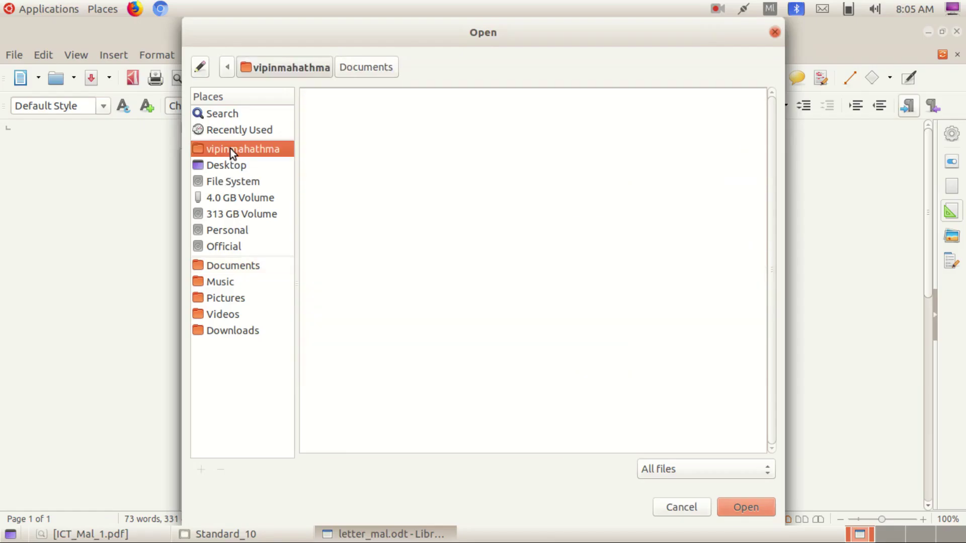
scroll(401, 382, "down", 3)
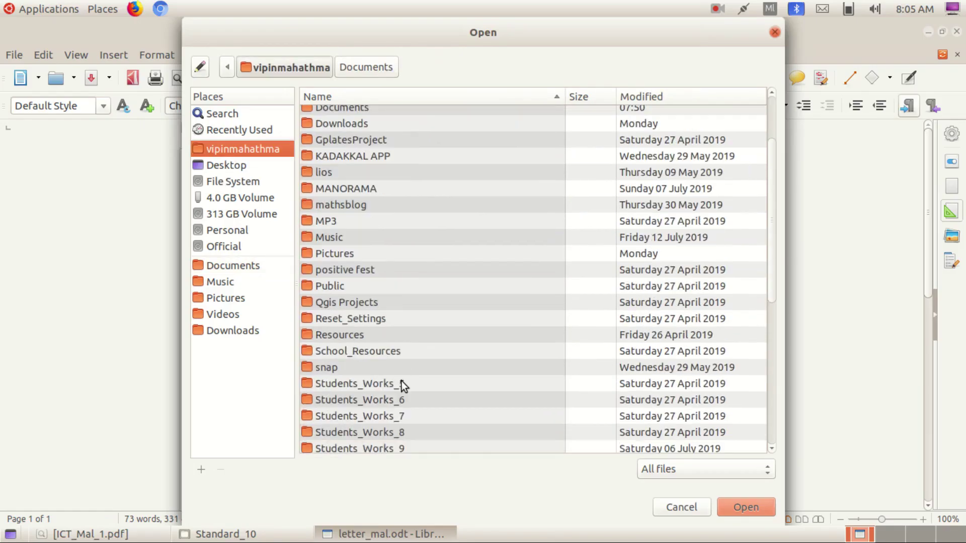
double_click(397, 353)
double_click(374, 162)
left_click(381, 179)
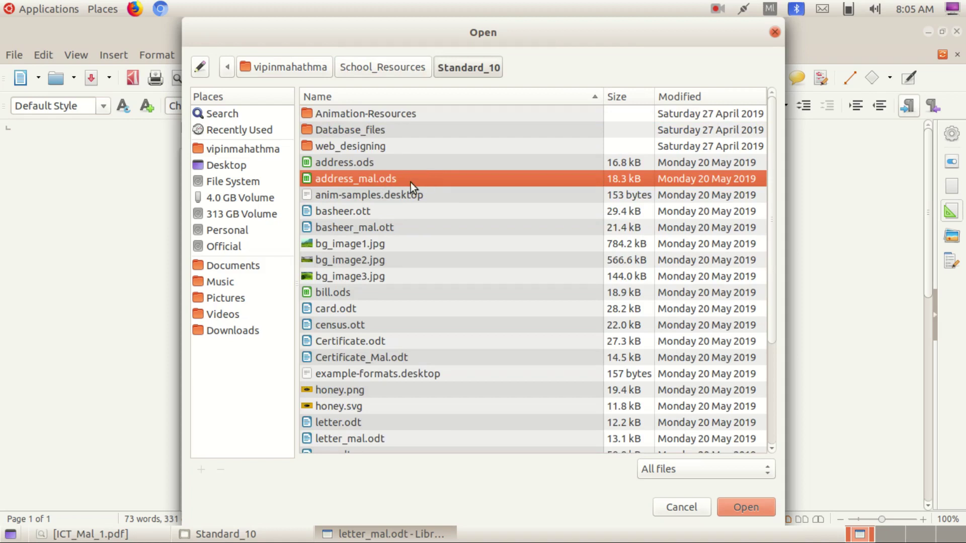
left_click(754, 510)
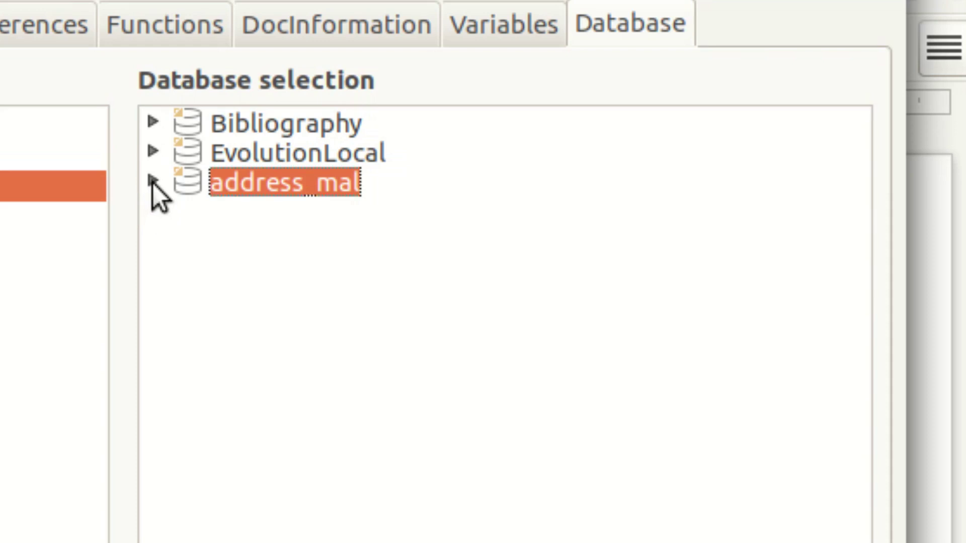
Expand address_mal down to the columns of Sheet1 and insert the Name field after the greeting പ്രിയ
left_click(153, 181)
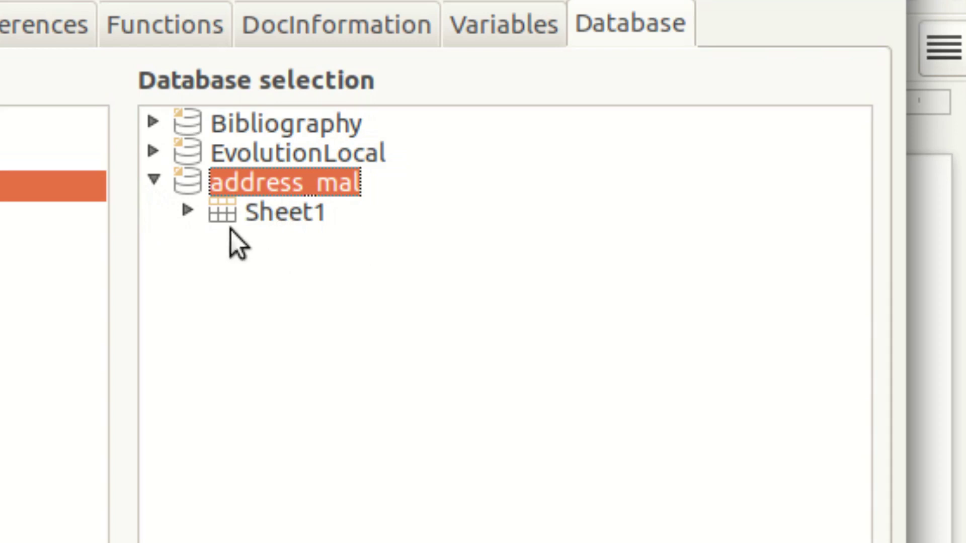
left_click(184, 209)
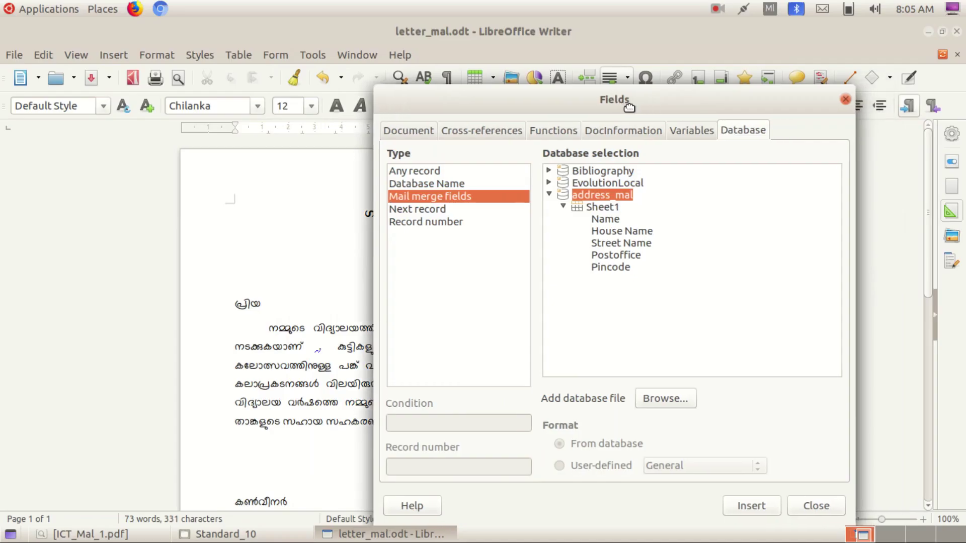
left_click_drag(628, 104, 680, 89)
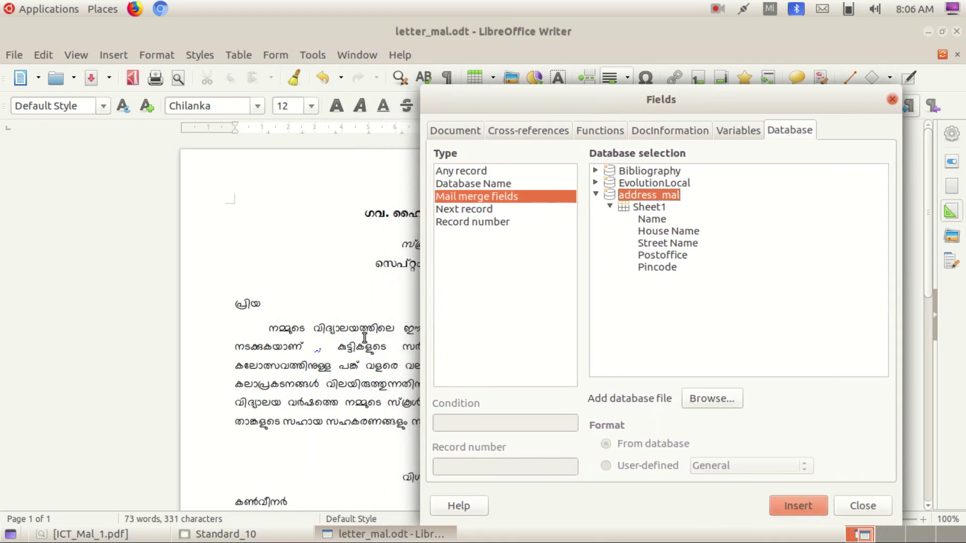
left_click(280, 304)
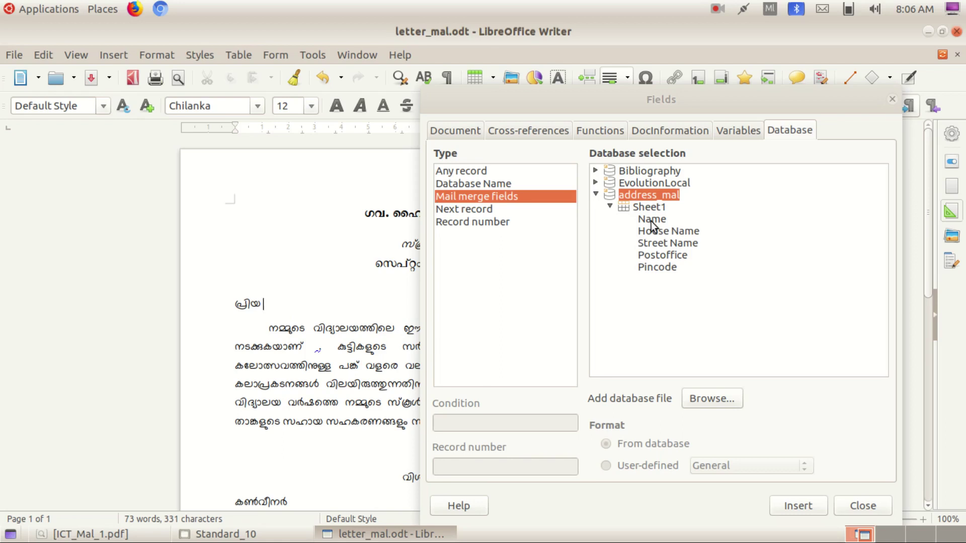
left_click(651, 220)
double_click(652, 220)
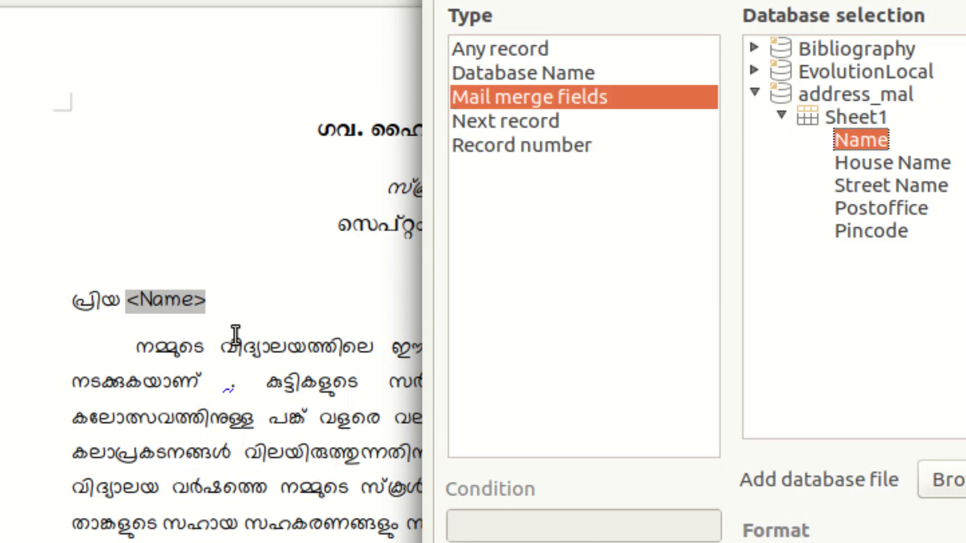
Insert the Name and House Name fields on separate indented lines under "To" at the end of the letter
scroll(235, 335, "down", 5)
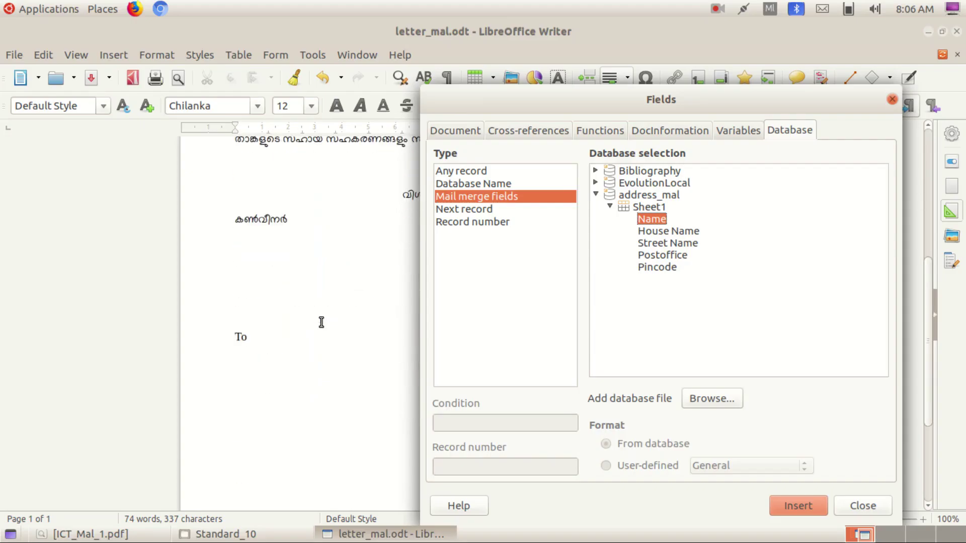
left_click(272, 348)
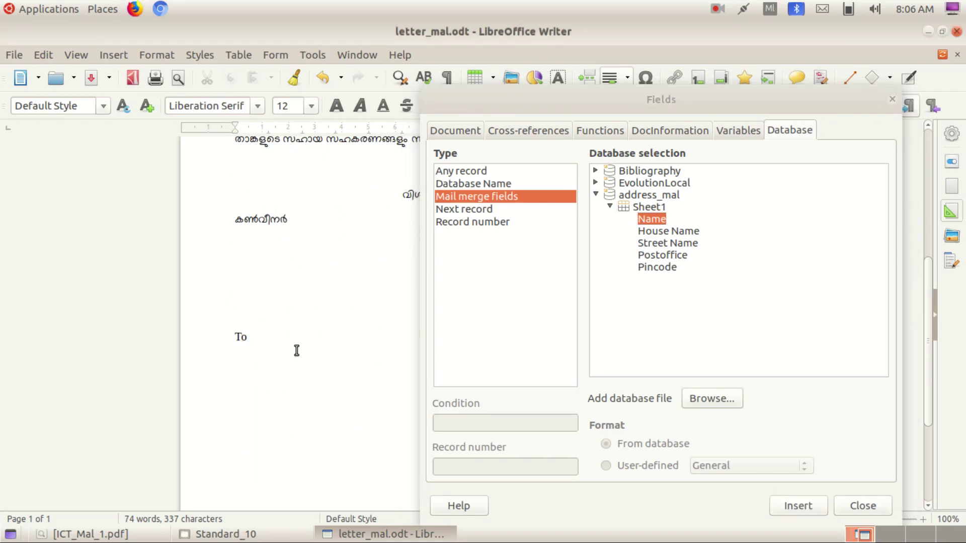
double_click(652, 220)
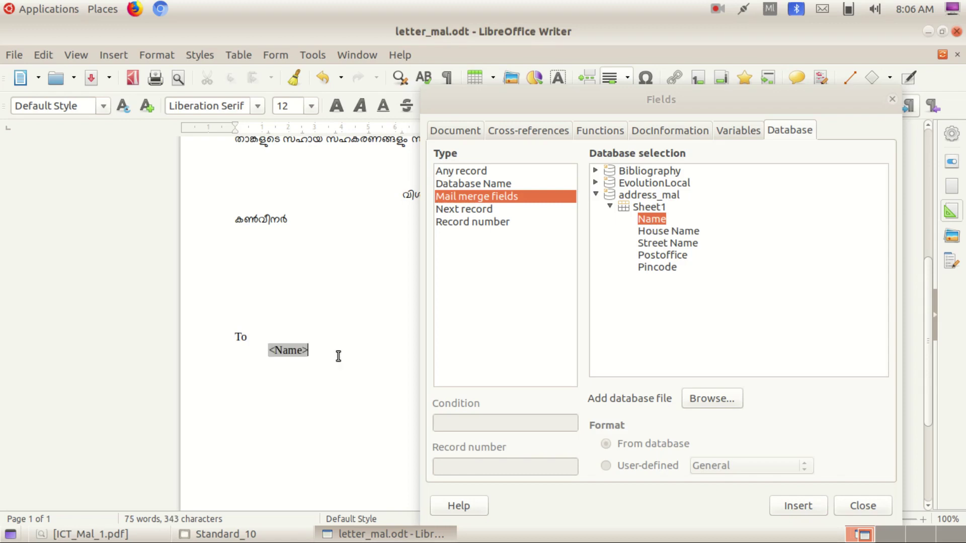
key("Tab")
left_click(666, 233)
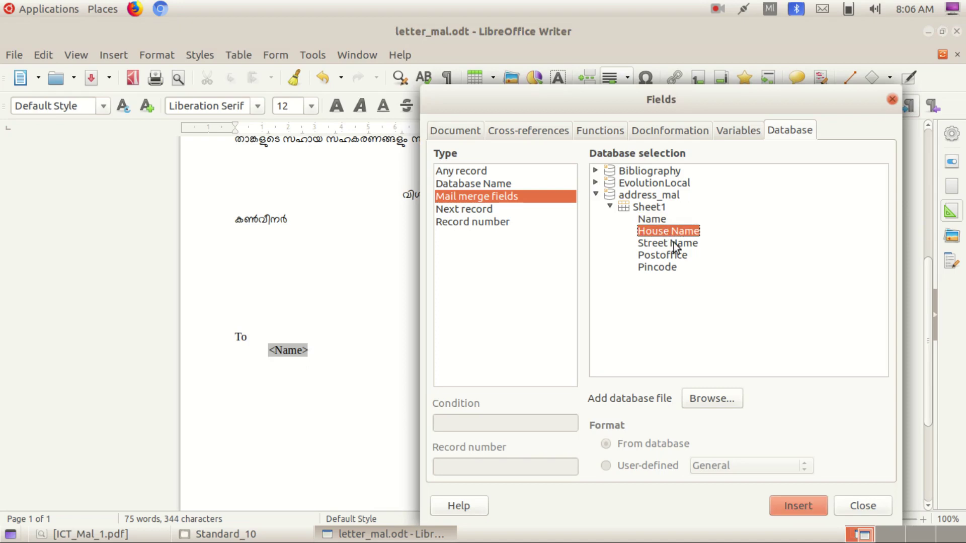
left_click(810, 507)
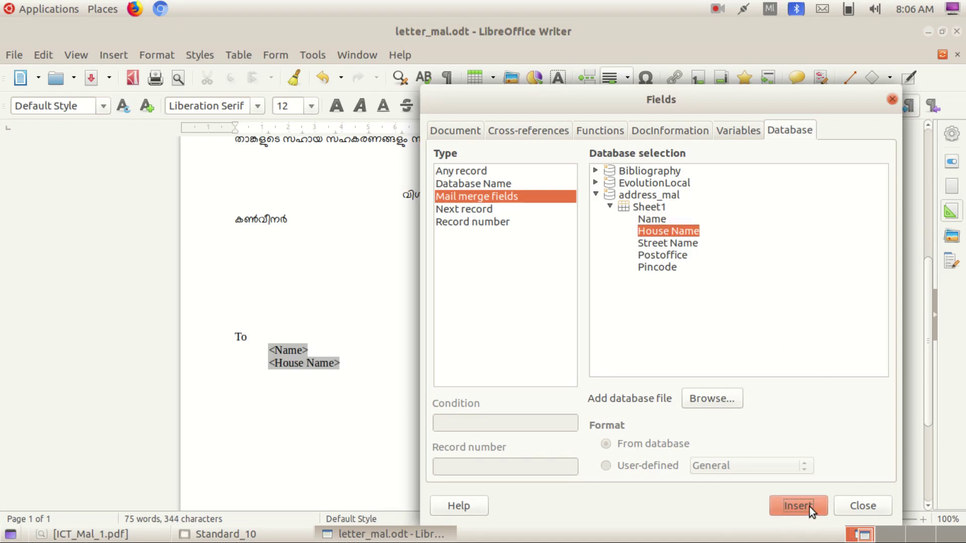
Insert the Street Name and Postoffice fields on separate indented lines below the House Name field
left_click(356, 374)
key("Return")
key("Tab")
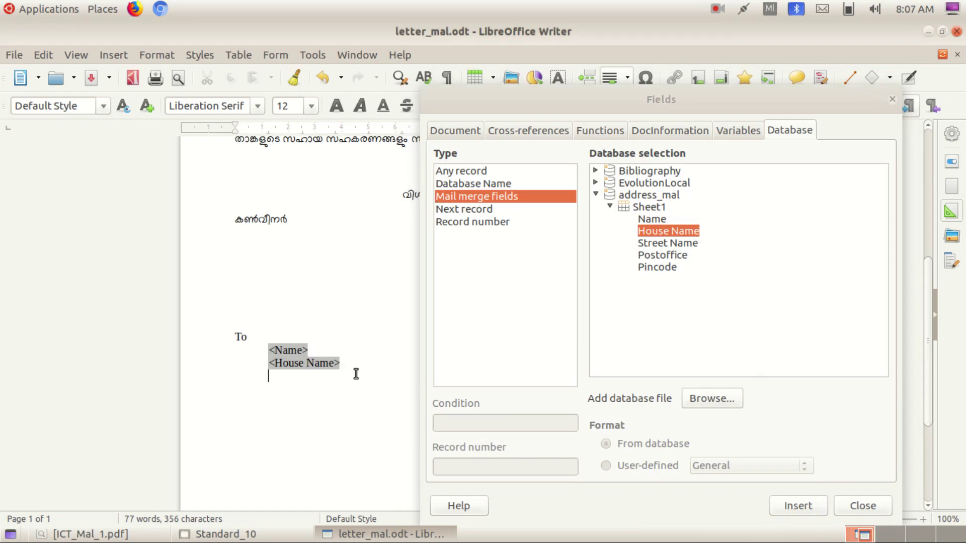
left_click(811, 505)
key("Return")
double_click(663, 255)
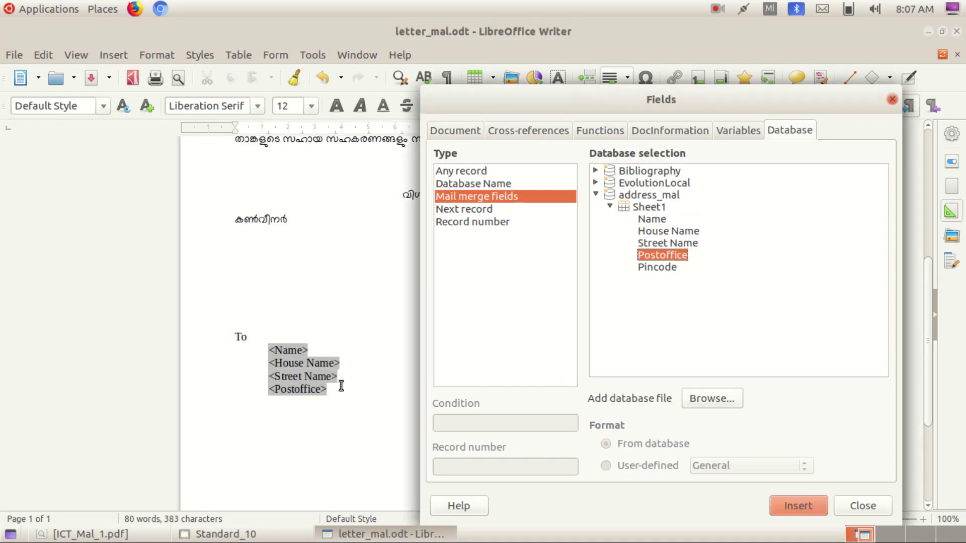
Insert the Pincode field on a new indented line below the Postoffice field
left_click(342, 386)
key("Return")
double_click(660, 267)
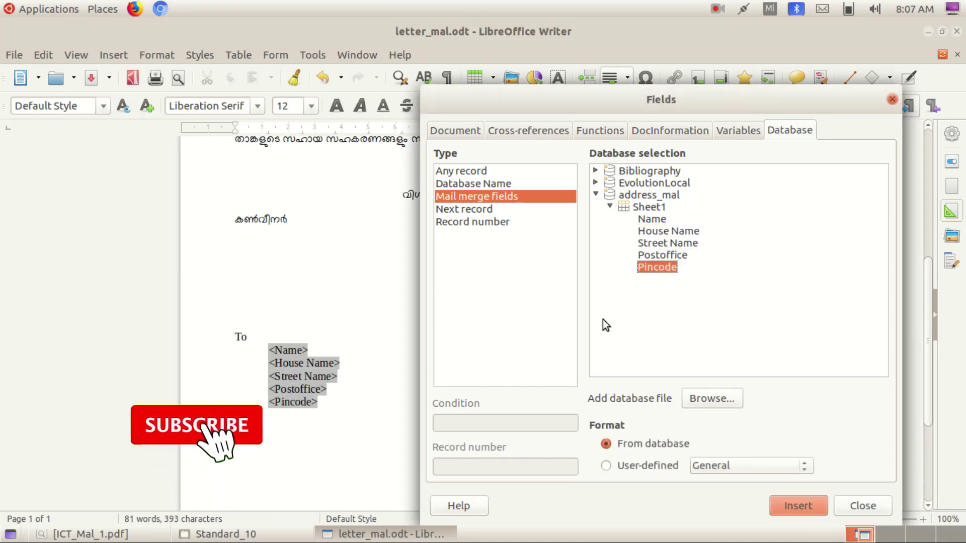
double_click(658, 267)
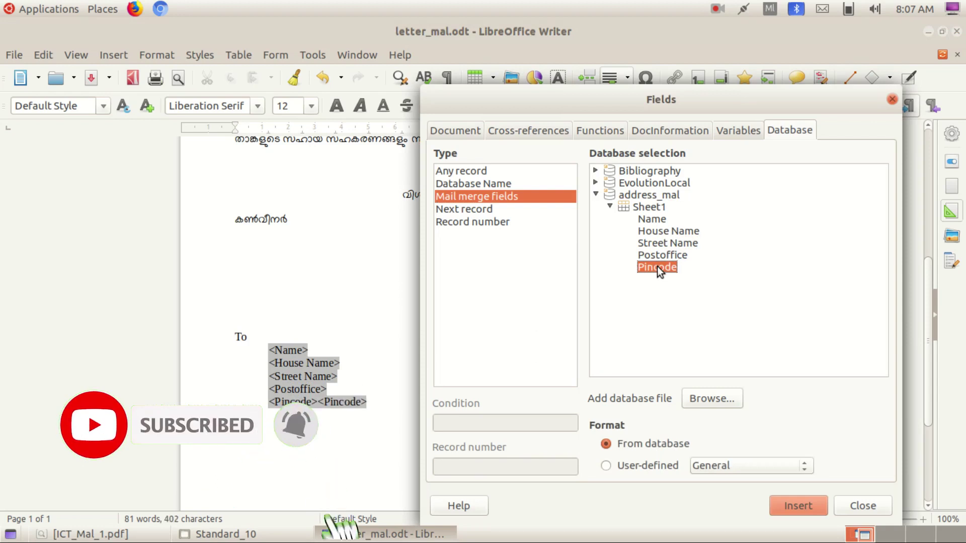
double_click(657, 267)
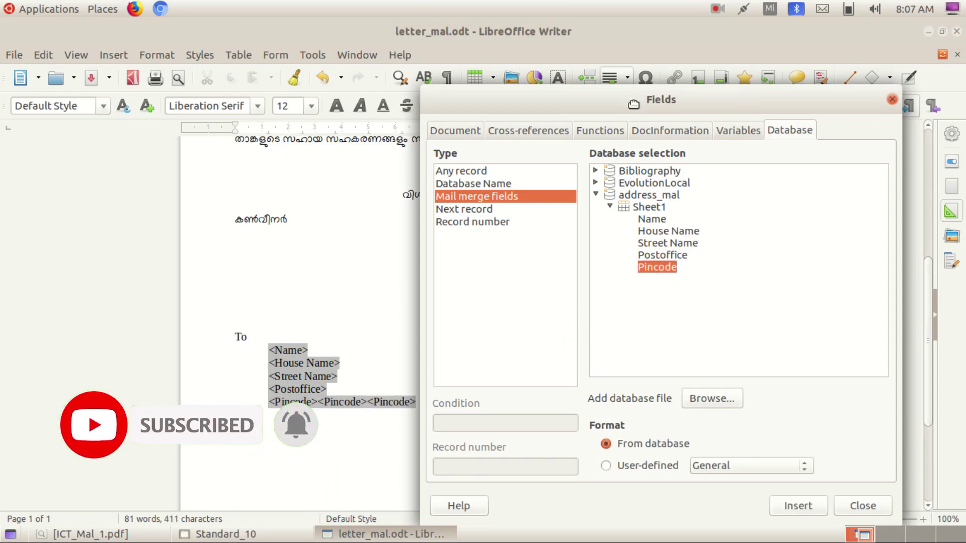
left_click_drag(633, 104, 687, 104)
left_click(428, 404)
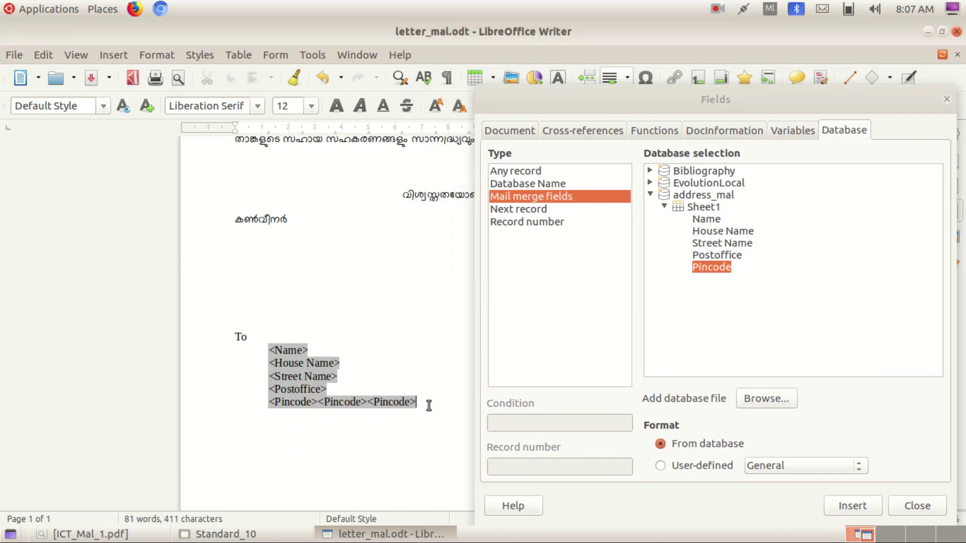
key("BackSpace")
key("BackSpace")
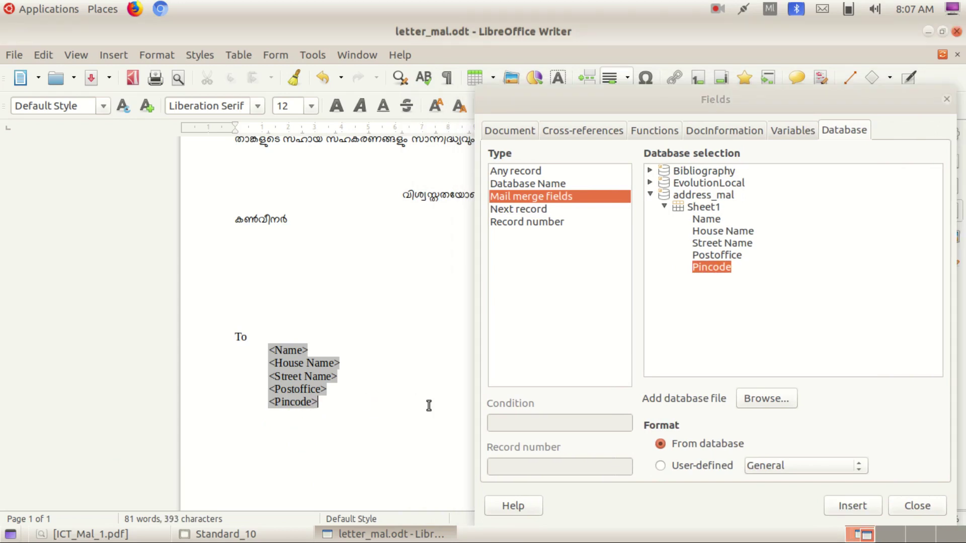
Close the field insertion dialog and check the inserted merge fields from the greeting to the address block
left_click_drag(779, 99, 648, 99)
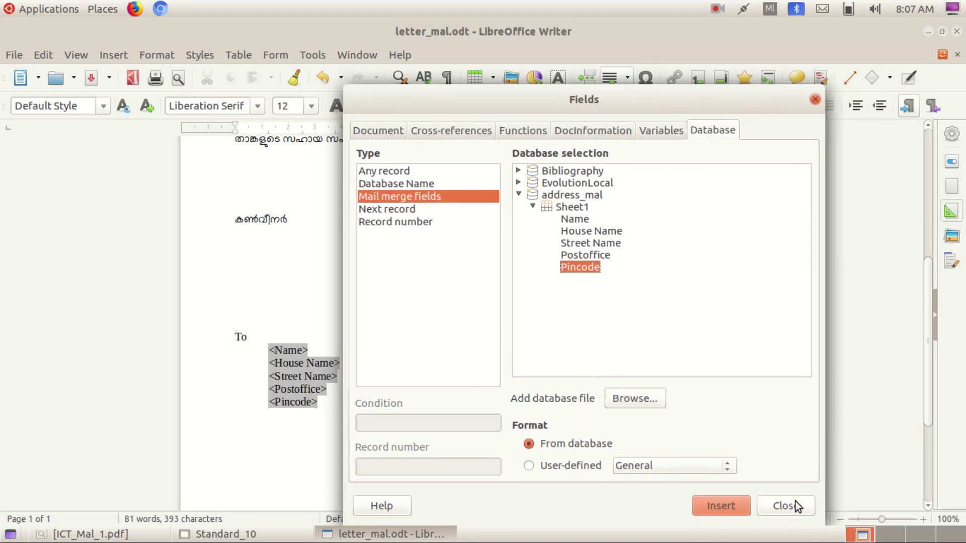
left_click(795, 505)
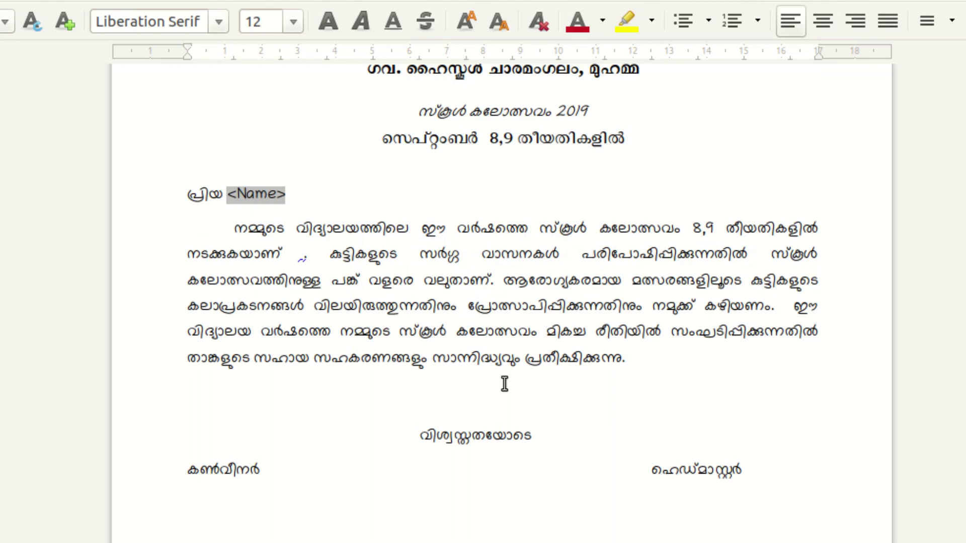
scroll(522, 383, "down", 8)
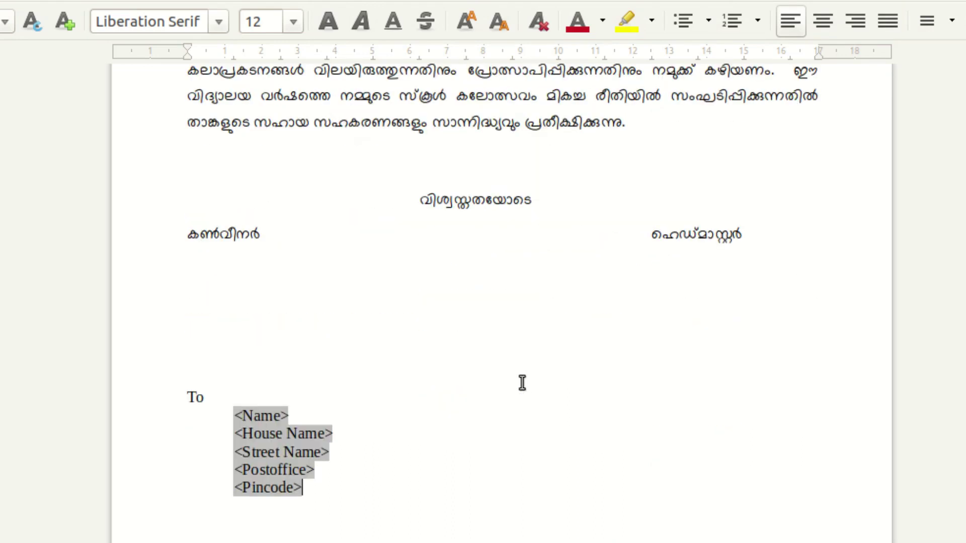
key("ctrl+Home")
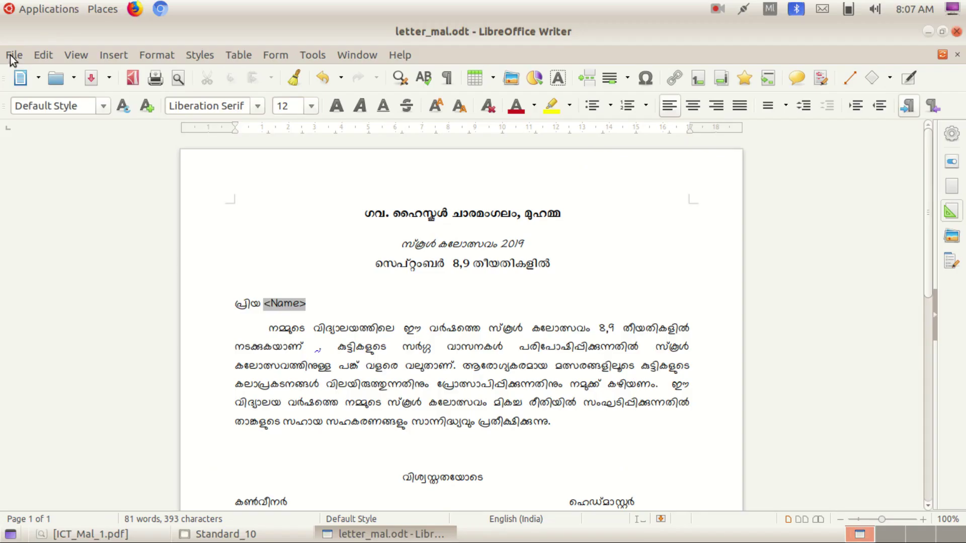
Print the document as a form letter for all records, with output to a file saved as a single document
left_click(13, 55)
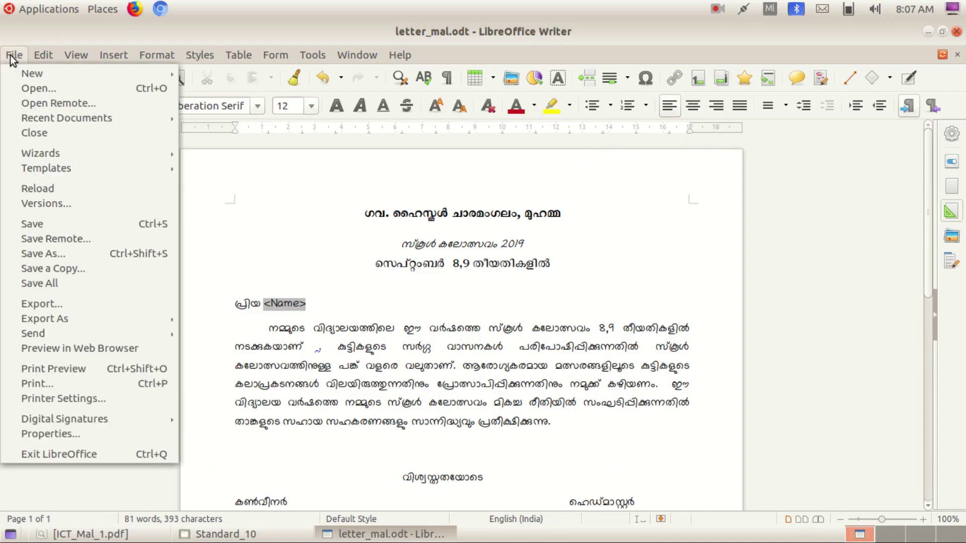
left_click(63, 381)
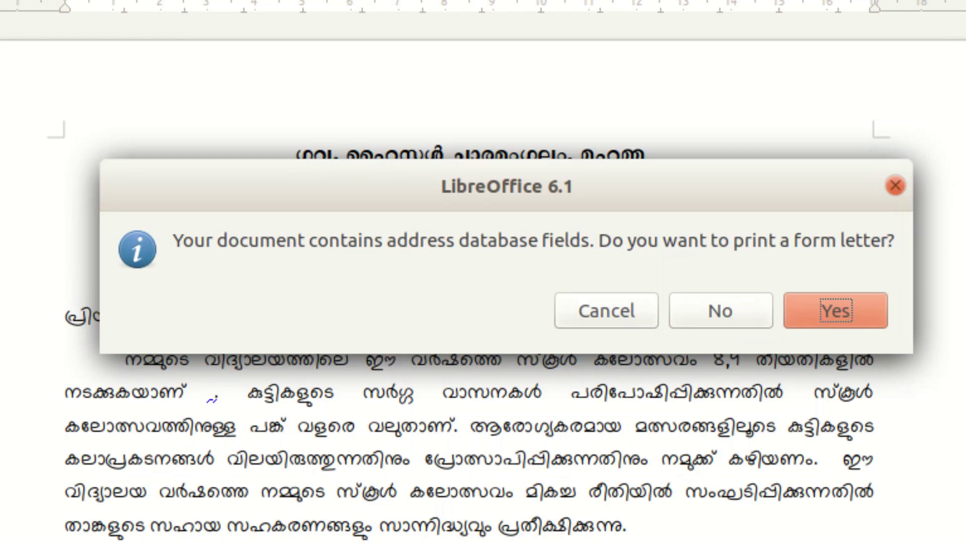
left_click(820, 314)
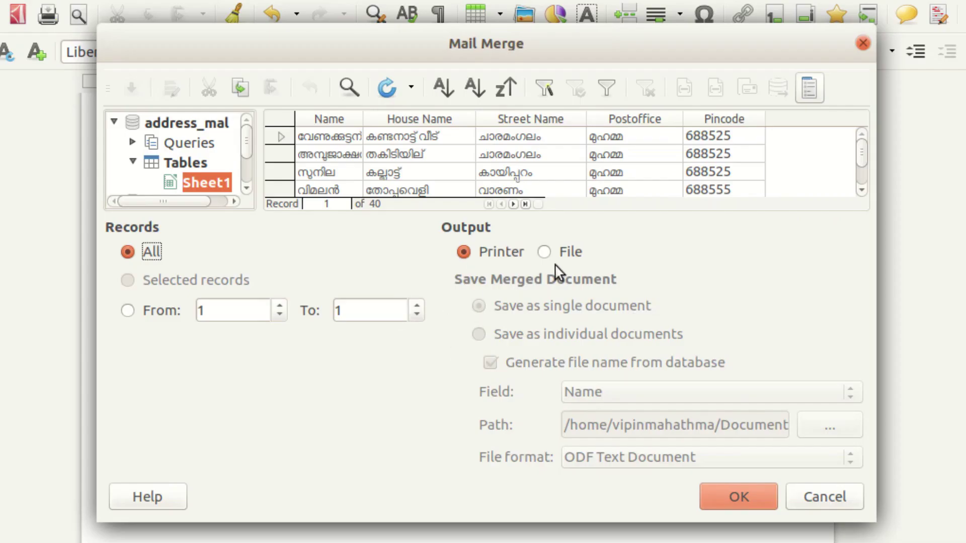
left_click(545, 252)
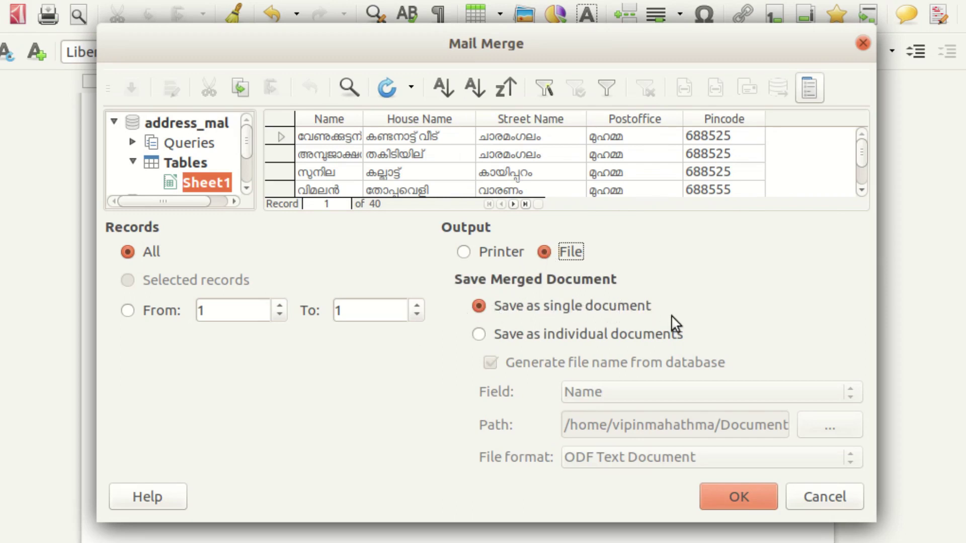
left_click(739, 497)
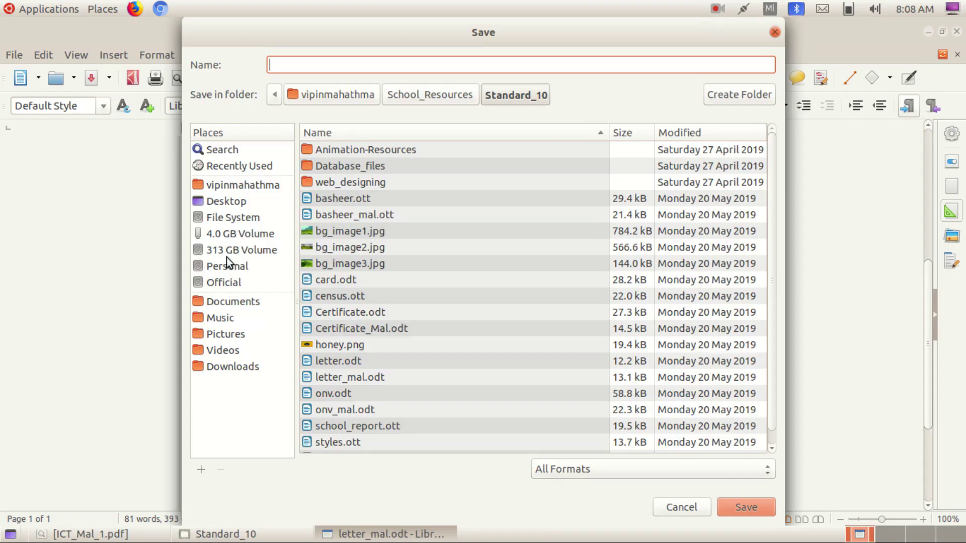
Save the merged document as "letter" in the student's folder inside Students_Works_10/10 A of the home folder
left_click(252, 185)
scroll(395, 360, "down", 5)
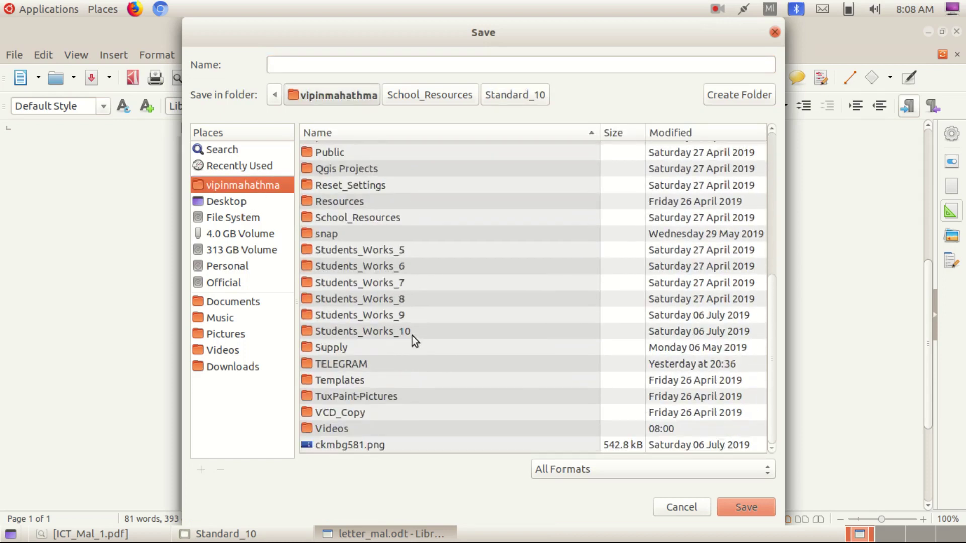
double_click(412, 333)
double_click(358, 150)
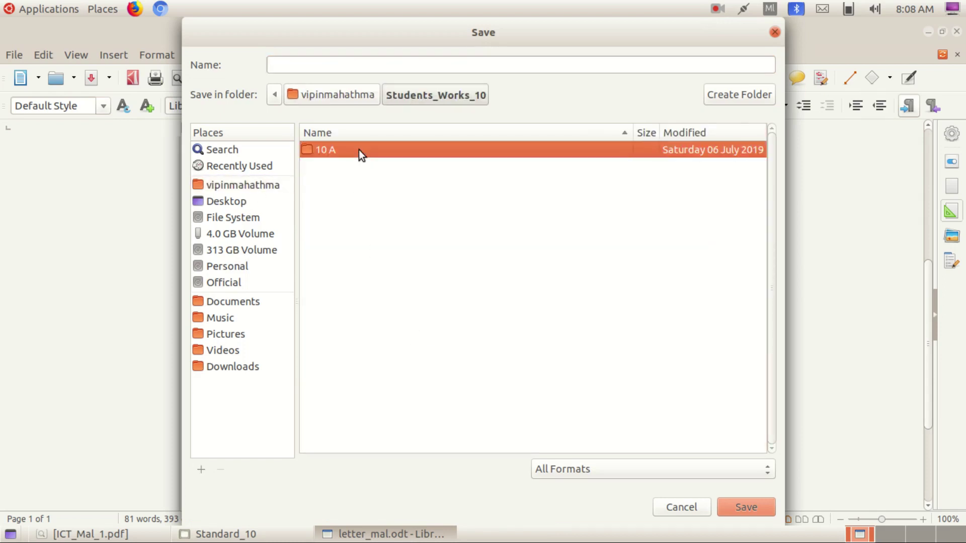
double_click(358, 150)
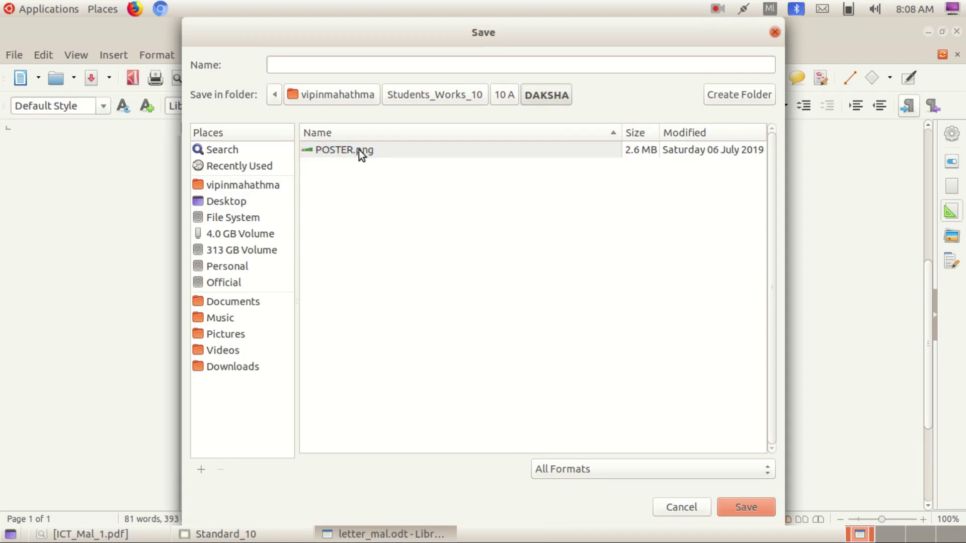
left_click(321, 66)
type("letter")
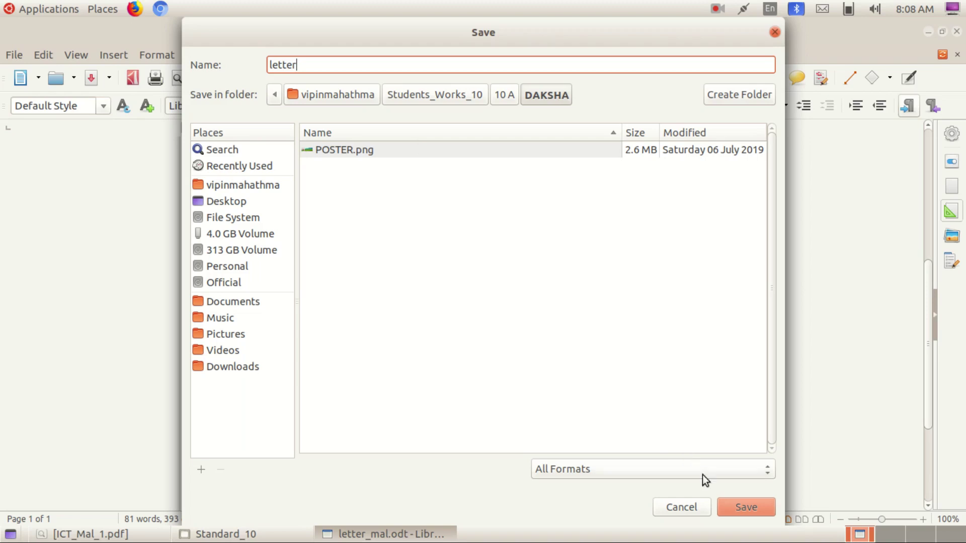
left_click(756, 509)
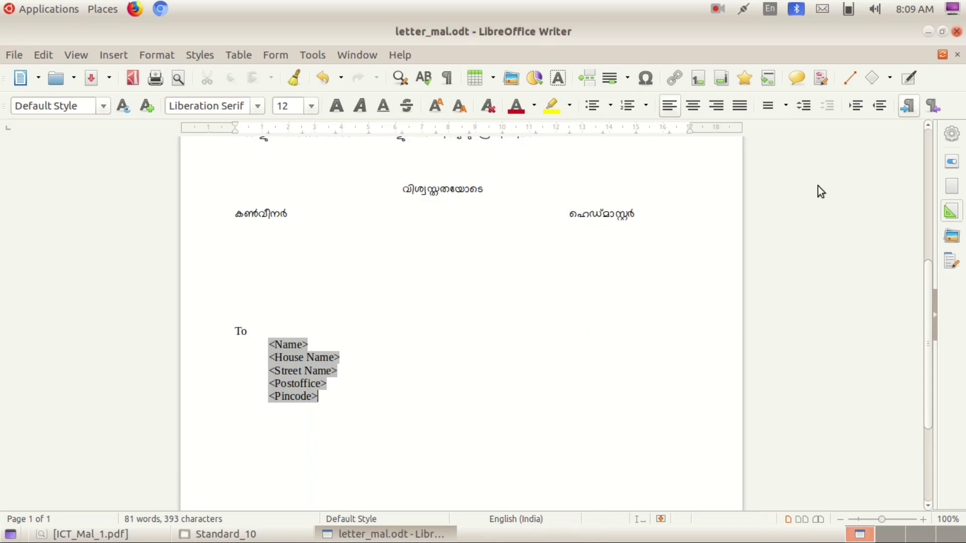
Close letter_mal.odt without saving its changes
left_click(957, 33)
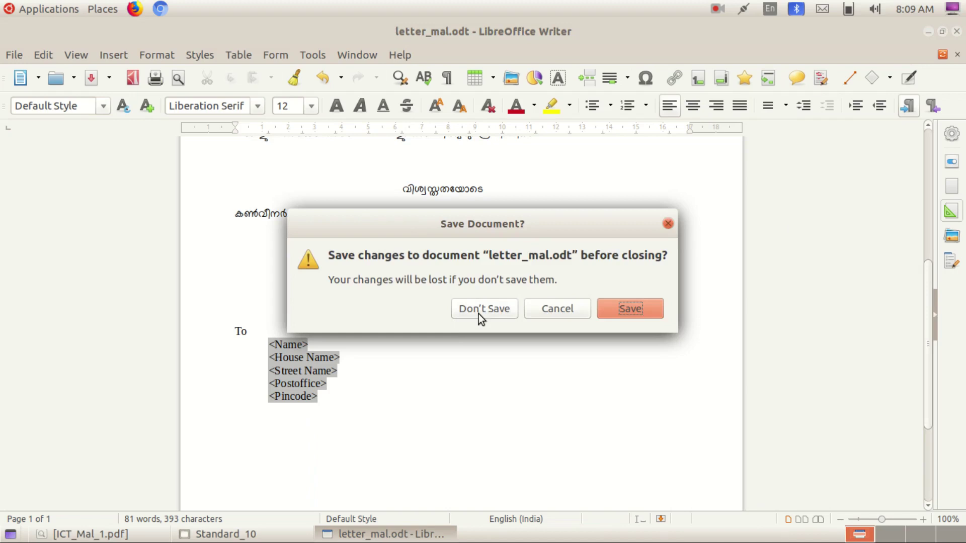
left_click(478, 314)
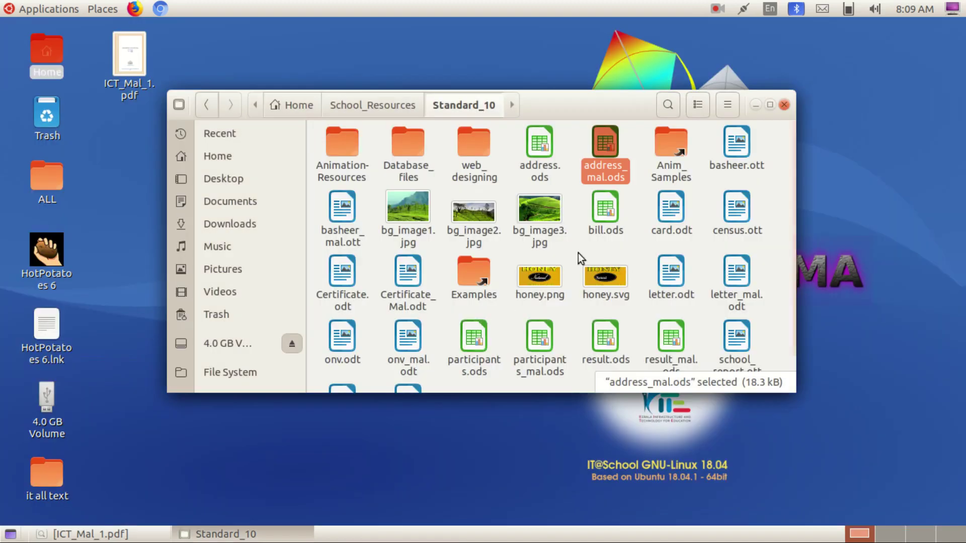
In the file manager, open letter.odt from the student's folder inside Students_Works_10/10 A of the home folder
left_click(305, 106)
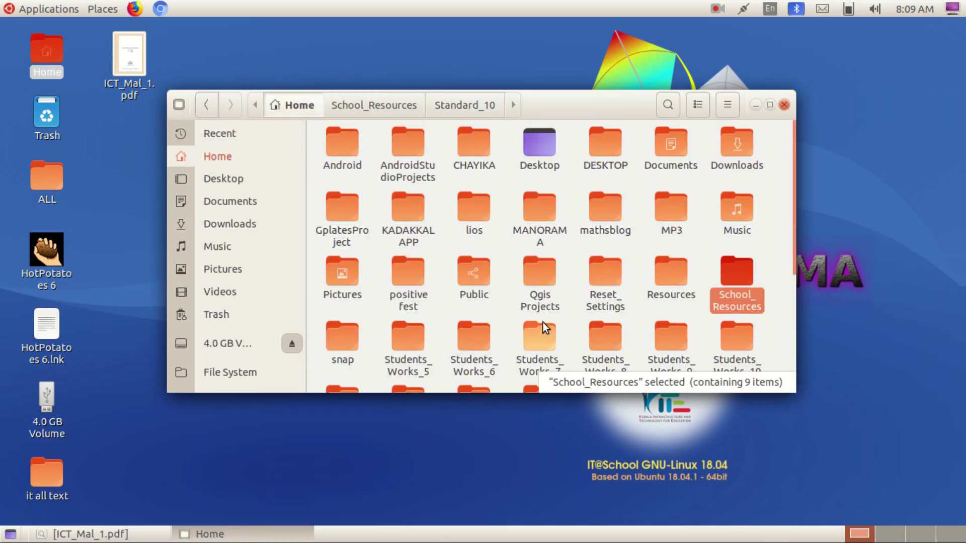
scroll(585, 313, "down", 2)
double_click(738, 275)
double_click(341, 144)
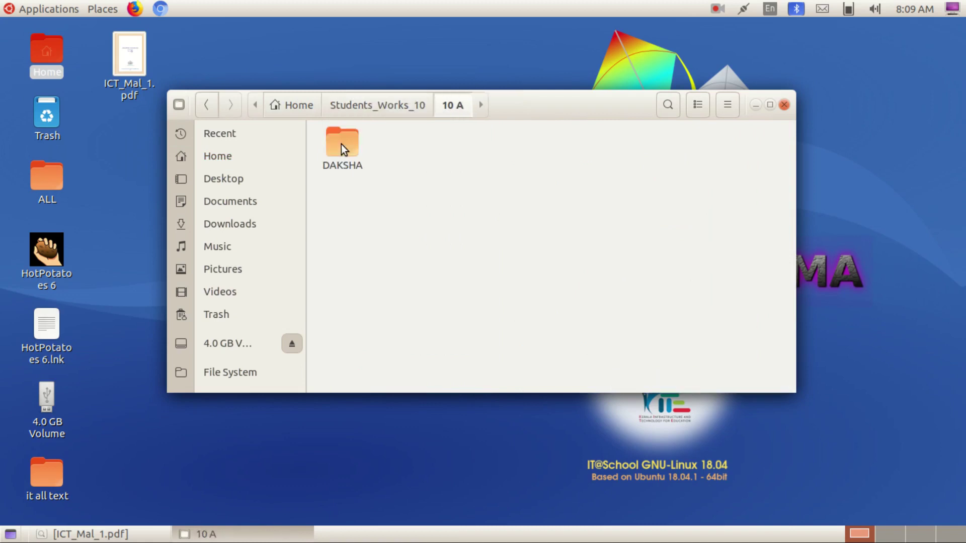
double_click(341, 144)
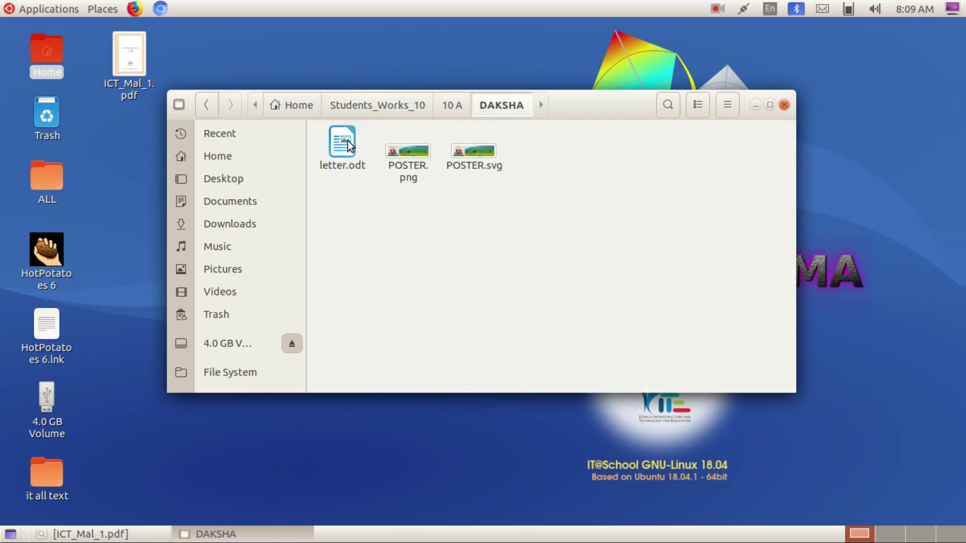
left_click(348, 142)
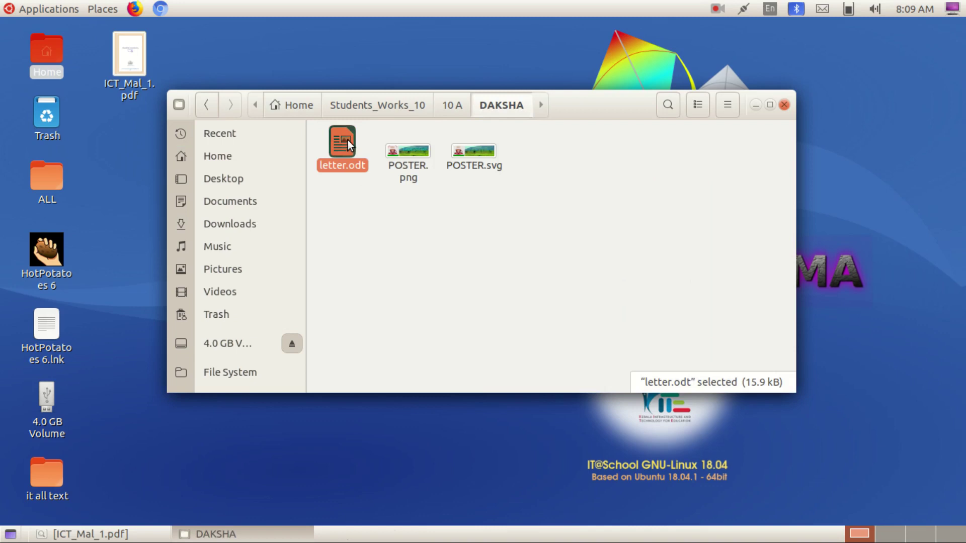
double_click(348, 140)
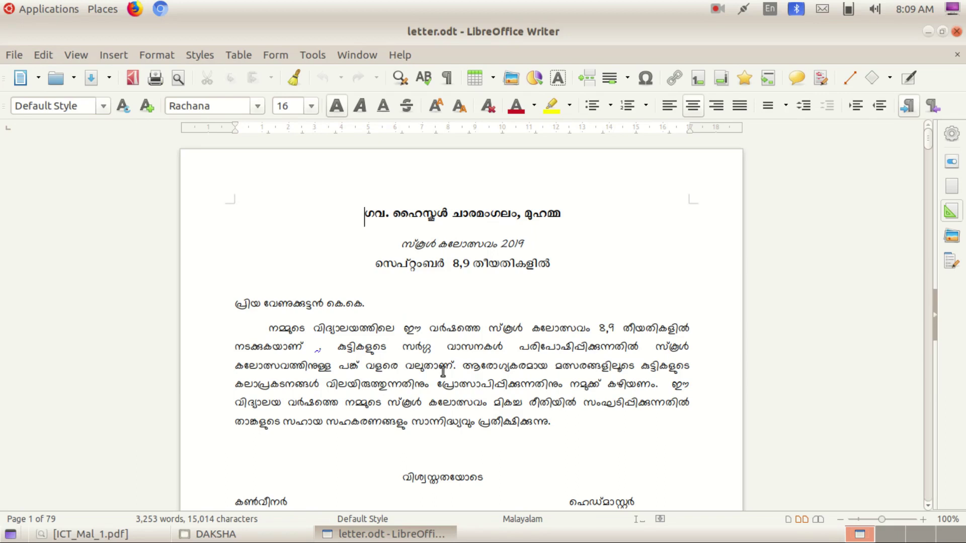
Examine the merged letters page by page, comparing the recipient name in each greeting and the address under "To"
scroll(443, 372, "down", 8)
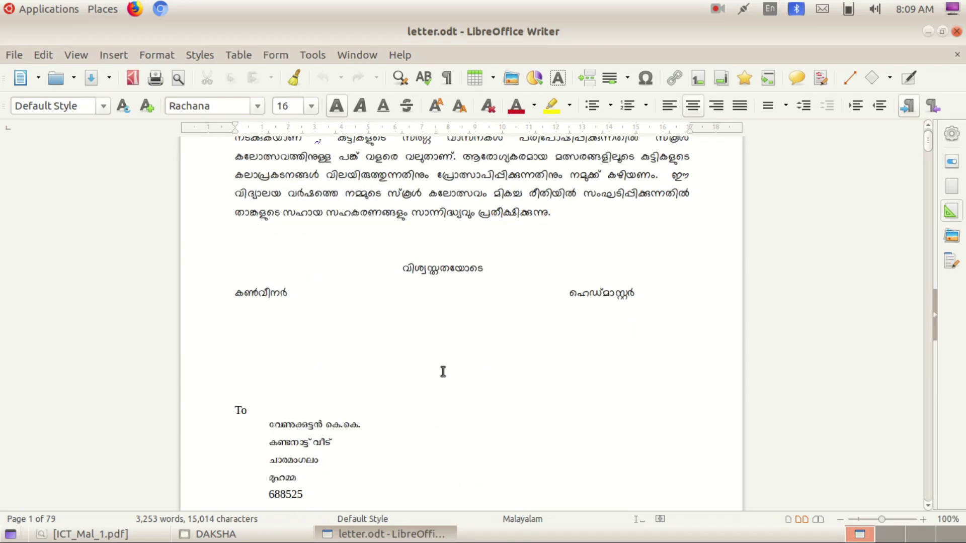
scroll(443, 372, "down", 10)
scroll(443, 372, "up", 18)
scroll(443, 372, "down", 18)
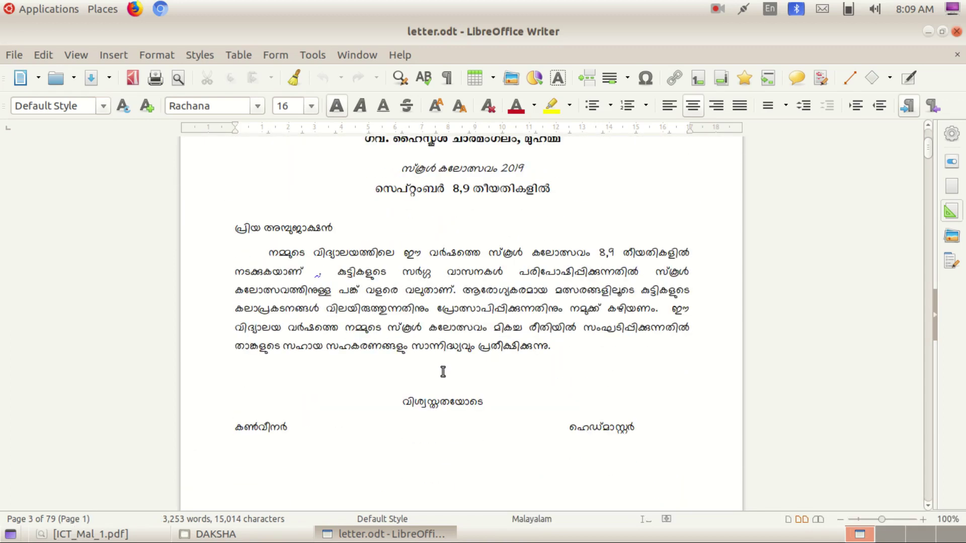
scroll(442, 373, "down", 12)
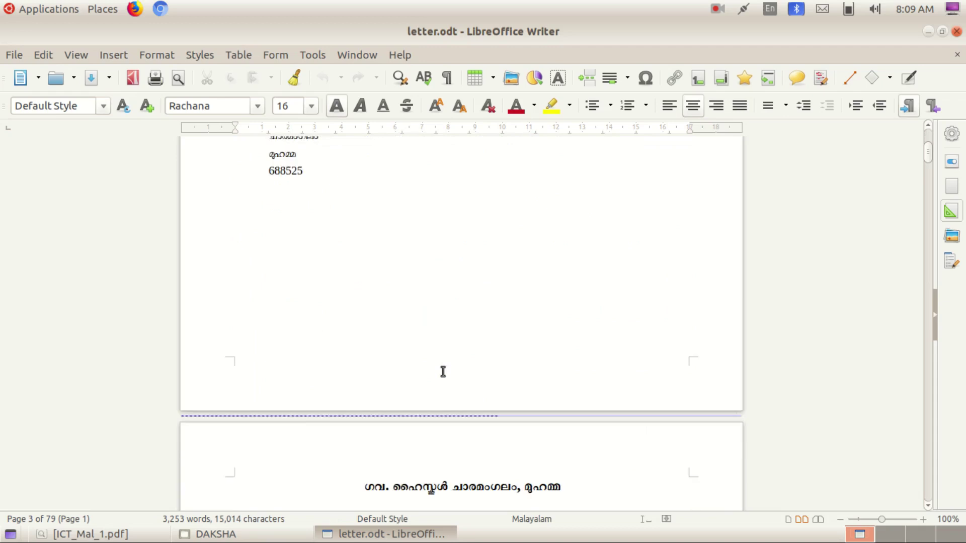
scroll(443, 372, "down", 5)
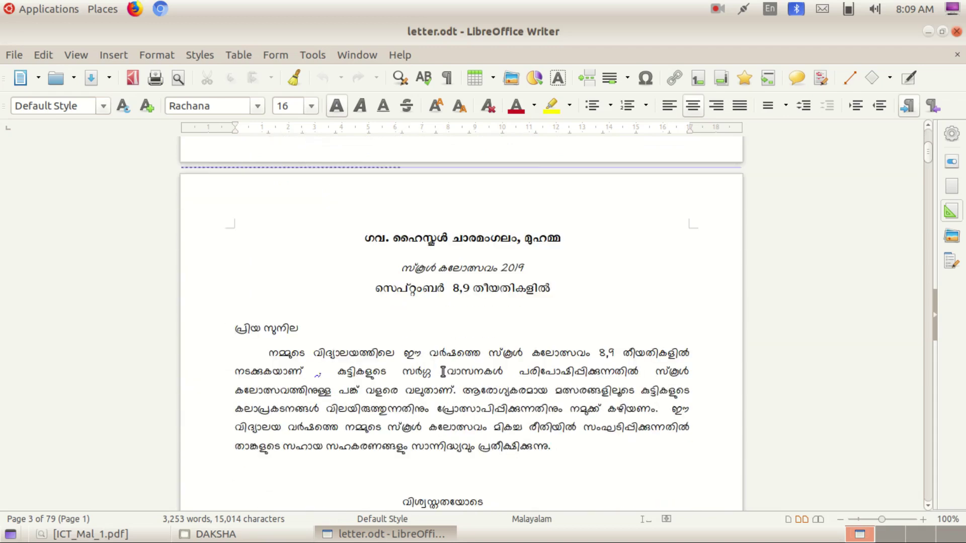
scroll(443, 372, "down", 20)
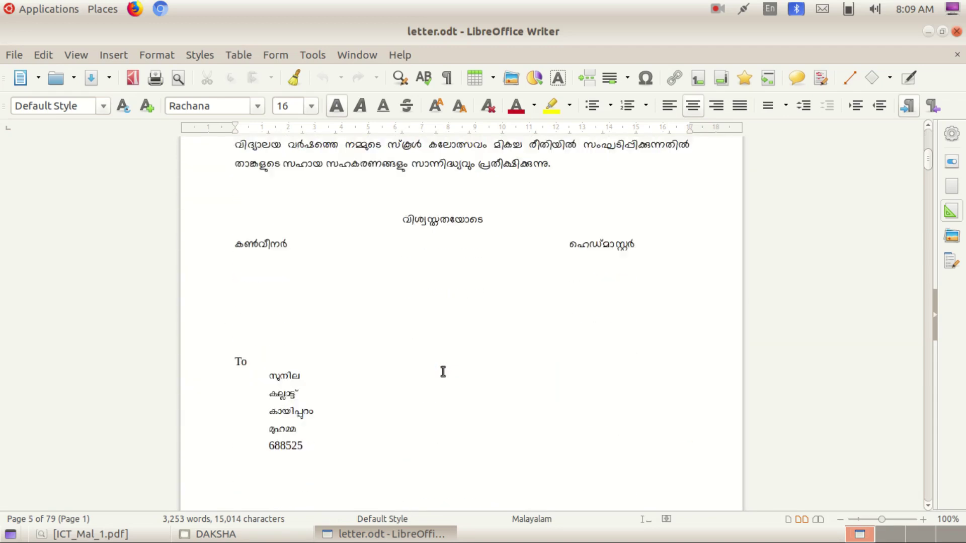
scroll(443, 373, "down", 4)
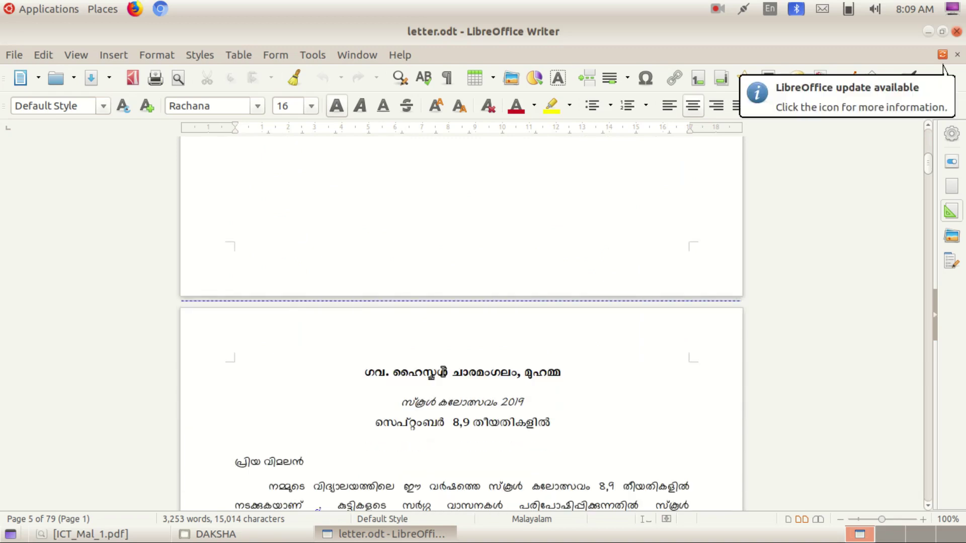
scroll(443, 371, "down", 6)
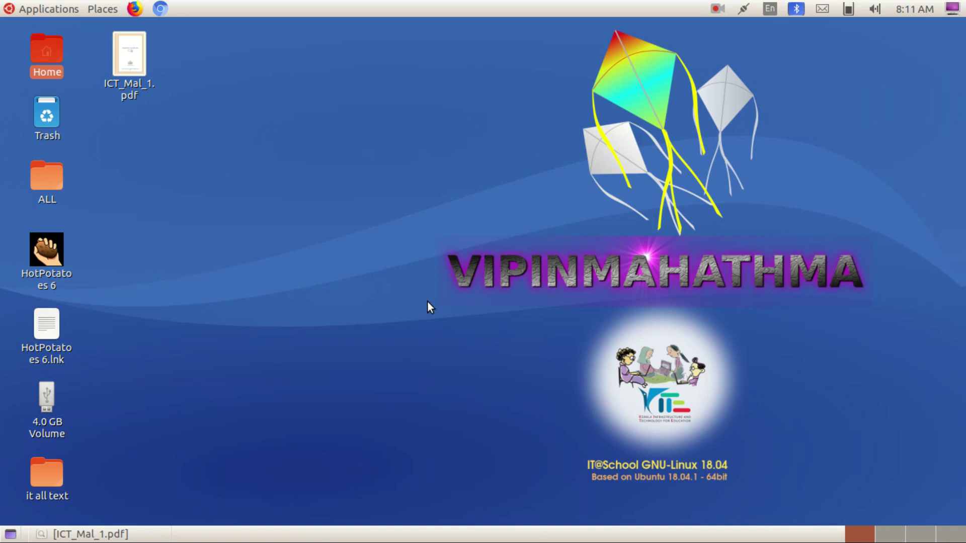
Open participants.ods from the School_Resources/Standard_10 folder in the home folder
key("Return")
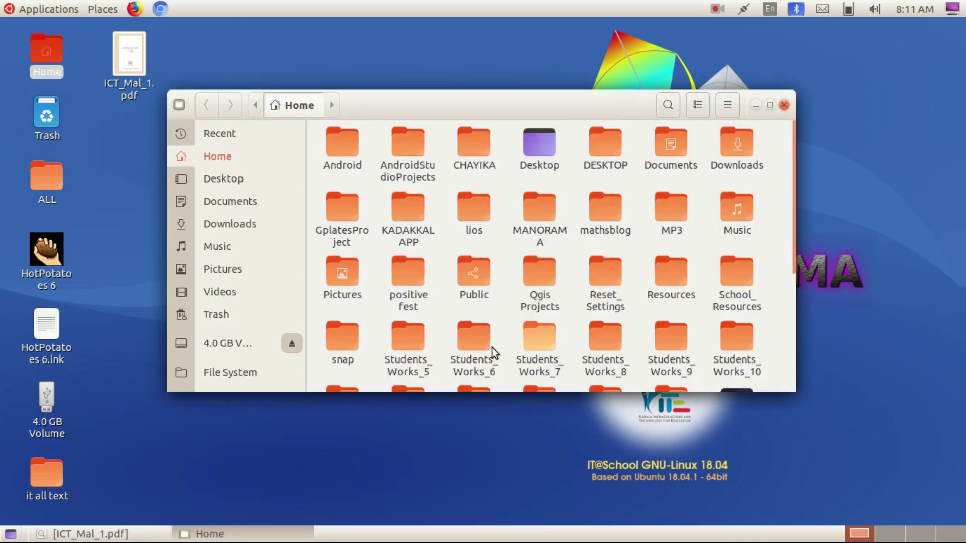
key("Return")
double_click(539, 144)
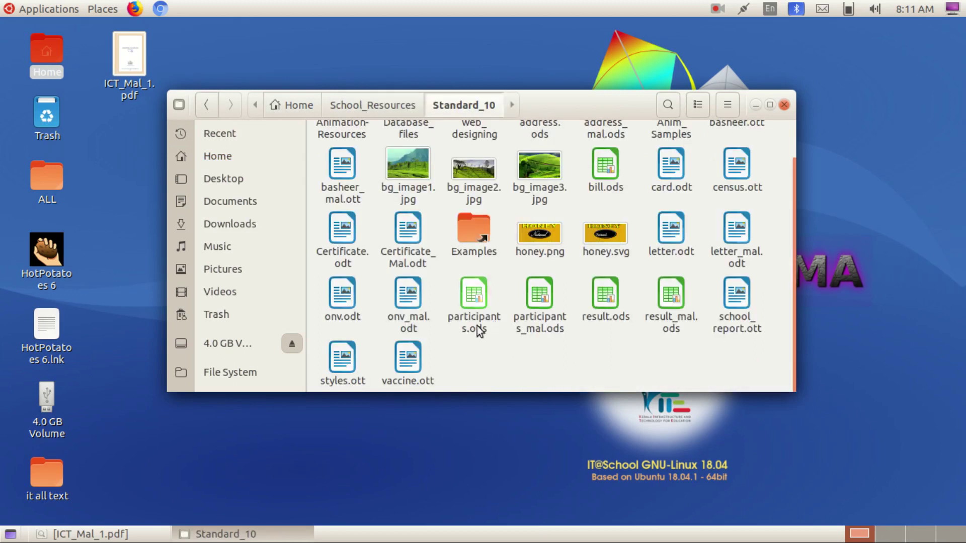
left_click(482, 296)
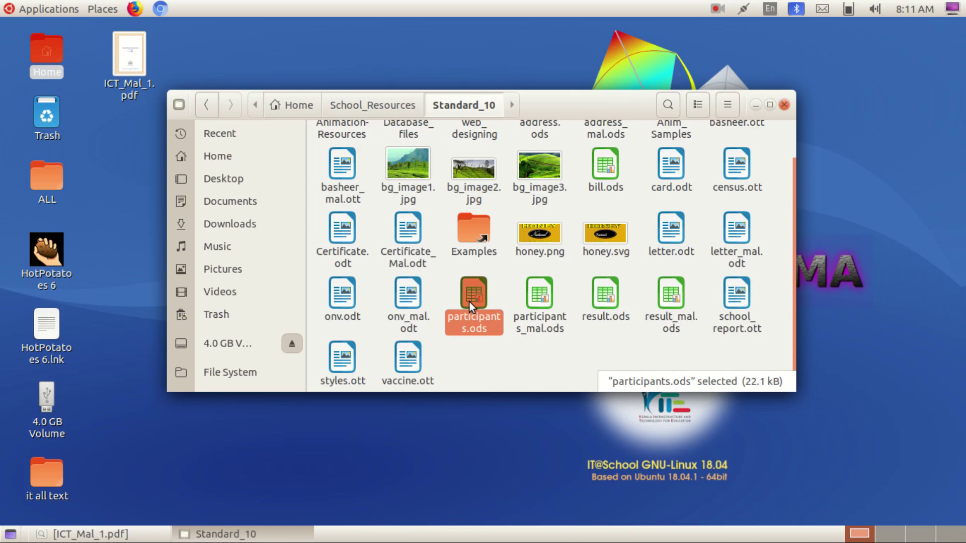
double_click(469, 302)
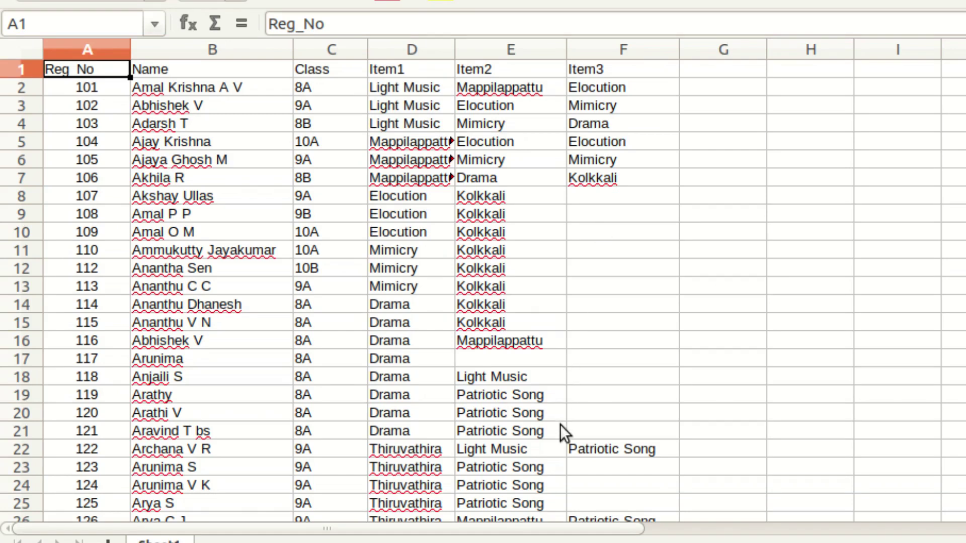
Examine the participants' registration numbers, names, classes and item columns, and close the spreadsheet and the file manager
scroll(560, 426, "down", 7)
scroll(560, 426, "up", 7)
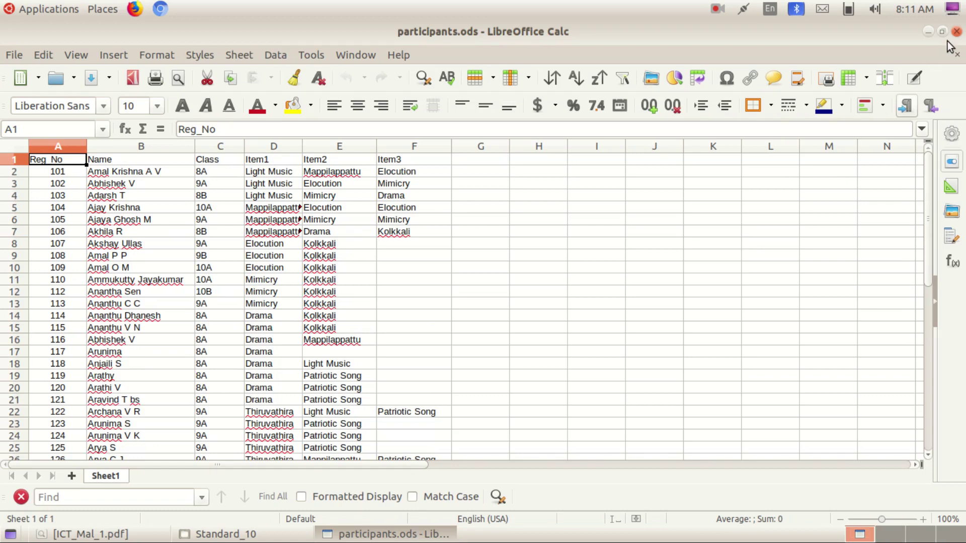
left_click(957, 32)
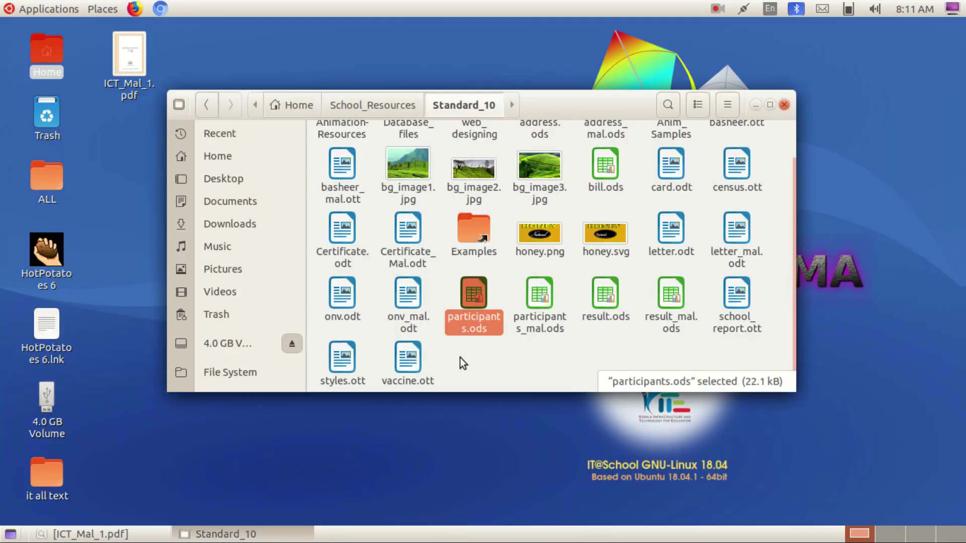
left_click(784, 105)
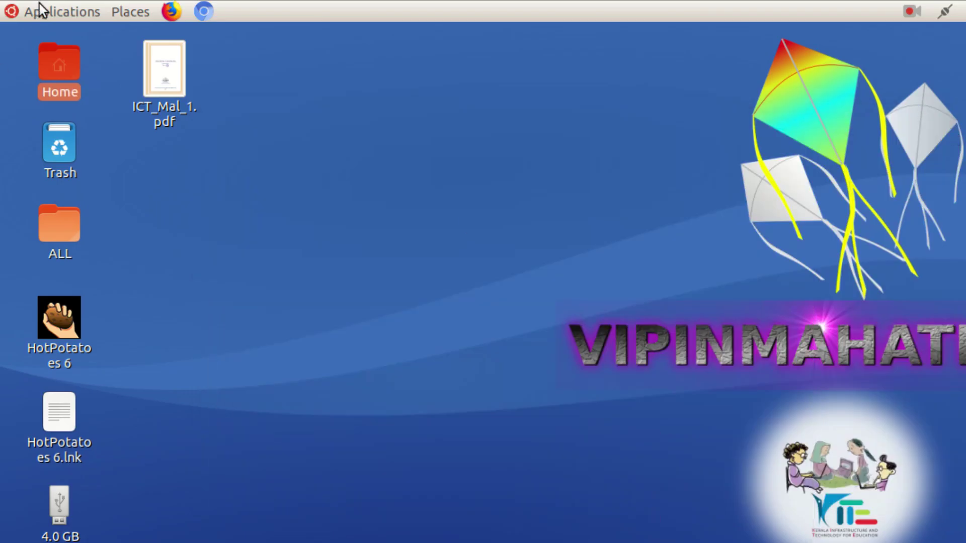
Switch to LibreOffice Writer with a new blank text document
left_click(41, 9)
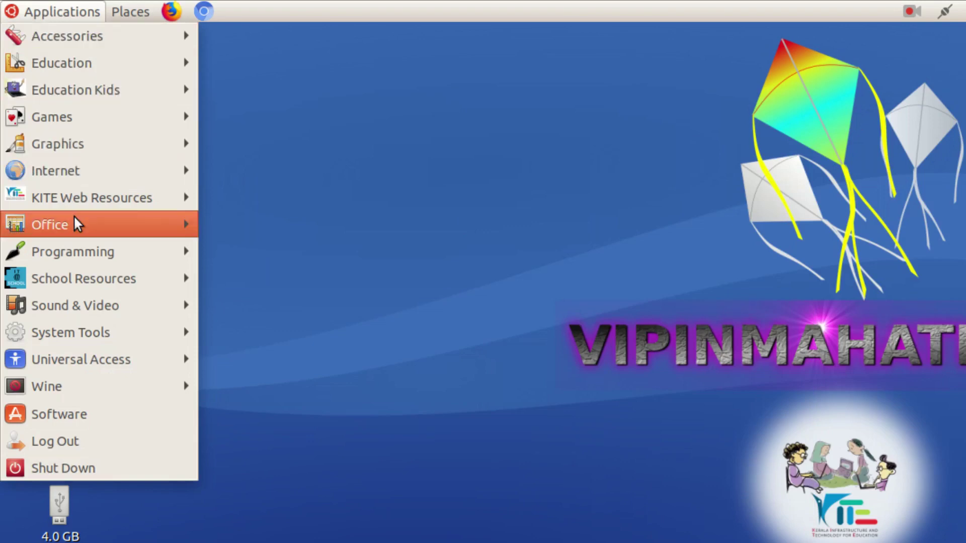
mouse_move(77, 224)
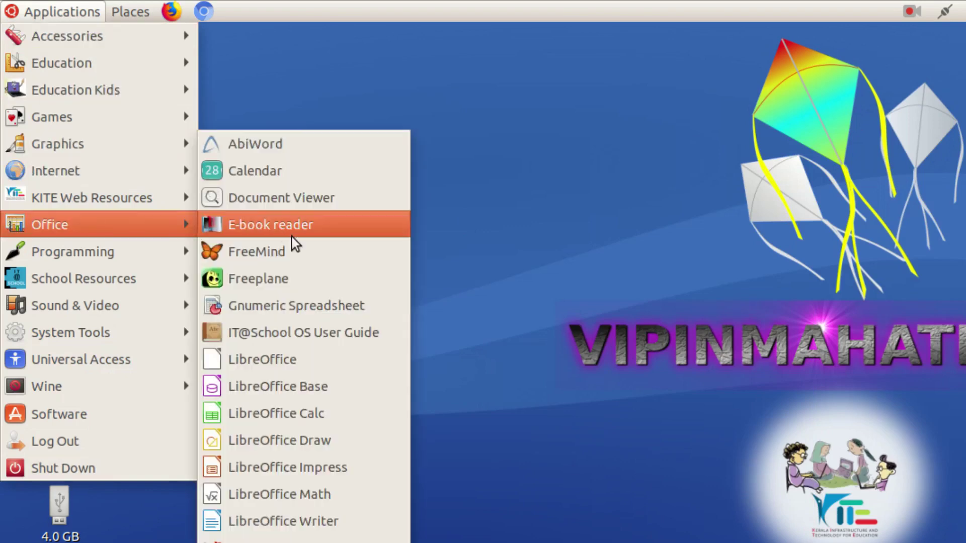
left_click(350, 526)
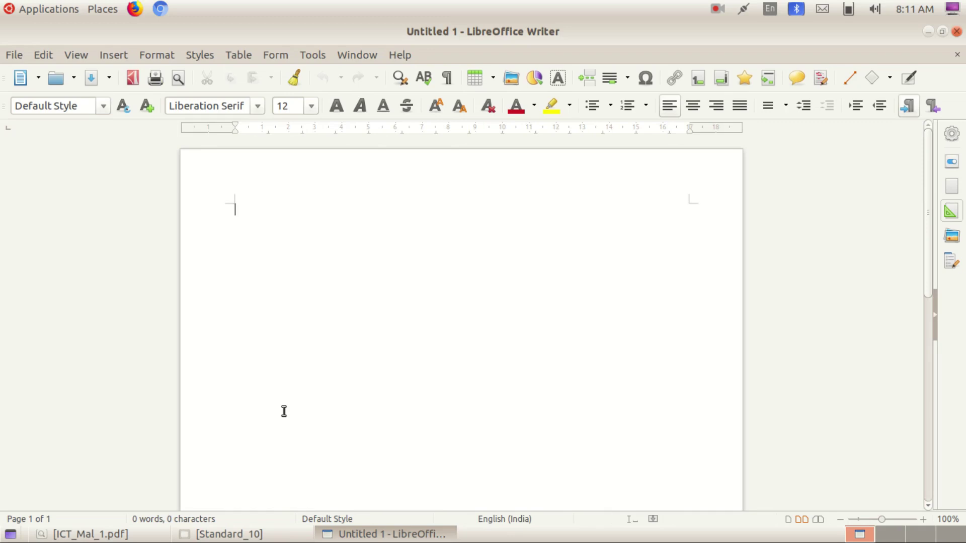
Start inserting a frame in the blank document and give its border a 2.00 pt dark red line
left_click(113, 55)
mouse_move(131, 259)
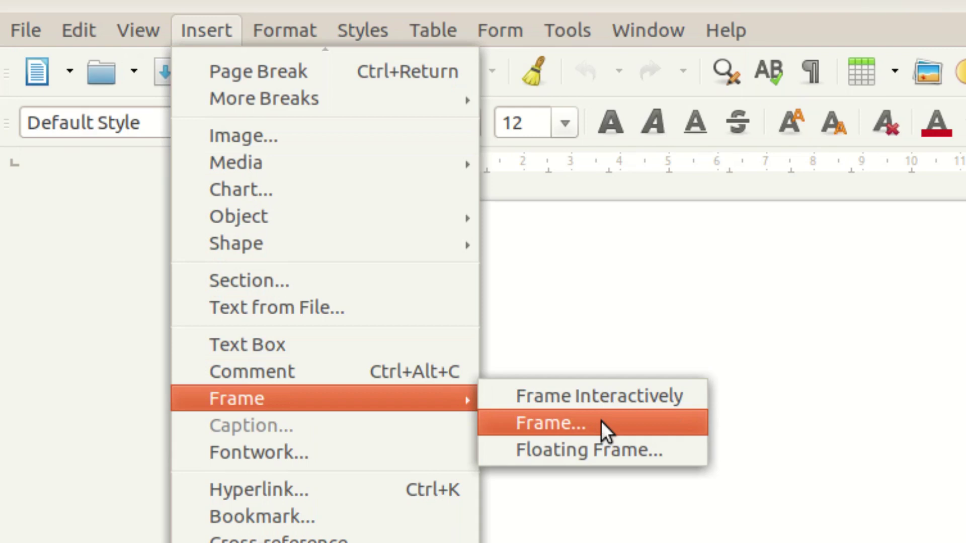
left_click(601, 421)
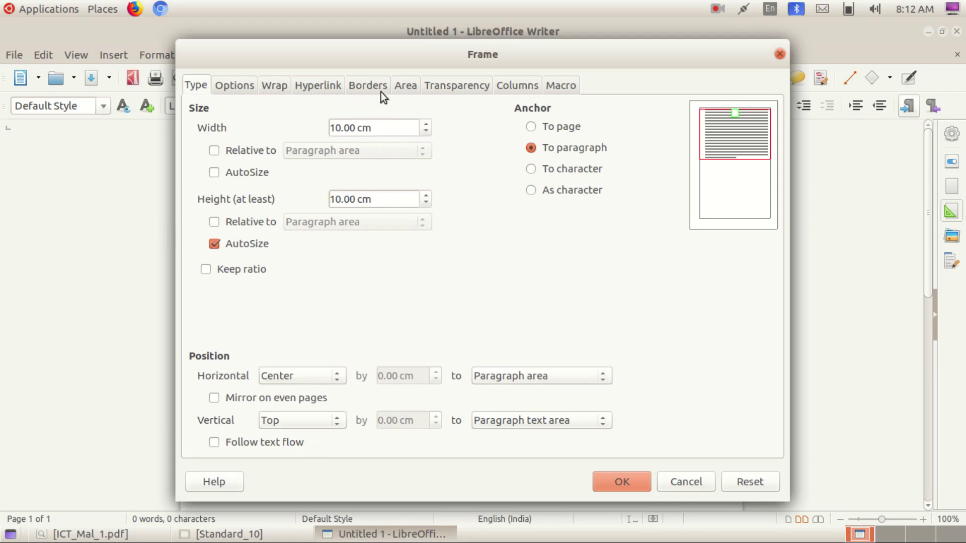
left_click(372, 86)
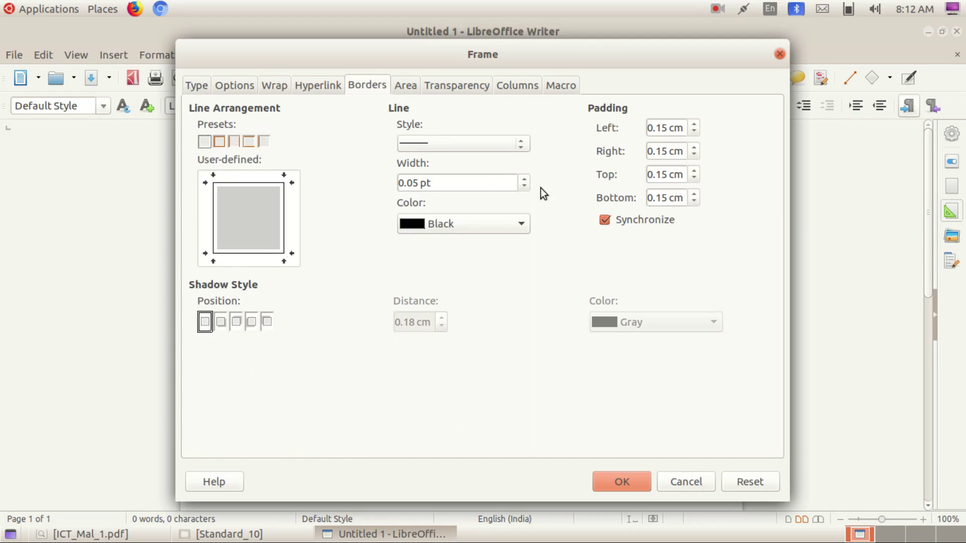
left_click(527, 181)
left_click(528, 181)
left_click(527, 180)
left_click(527, 180)
left_click(508, 231)
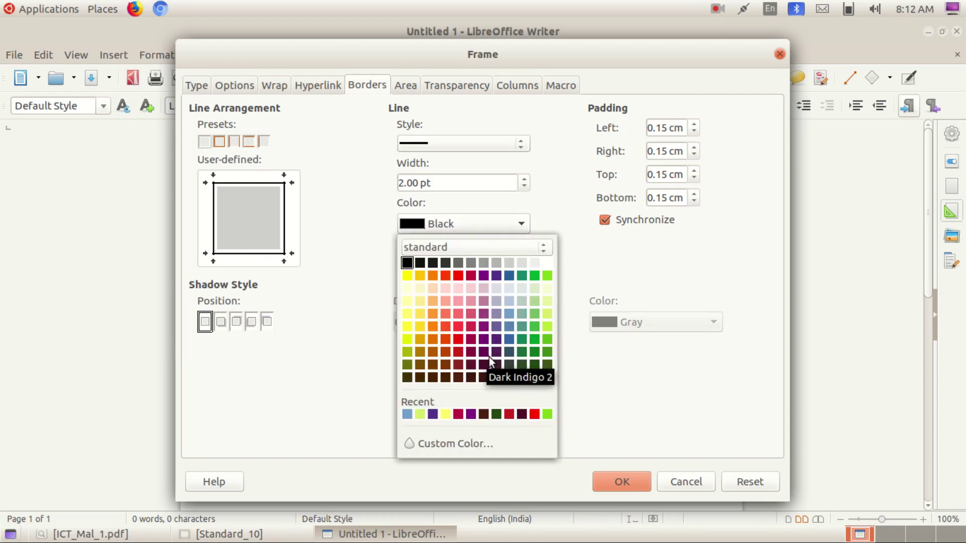
left_click(458, 352)
Fill the frame's area with the light yellow colour ffff6d and insert it on the page
left_click(410, 87)
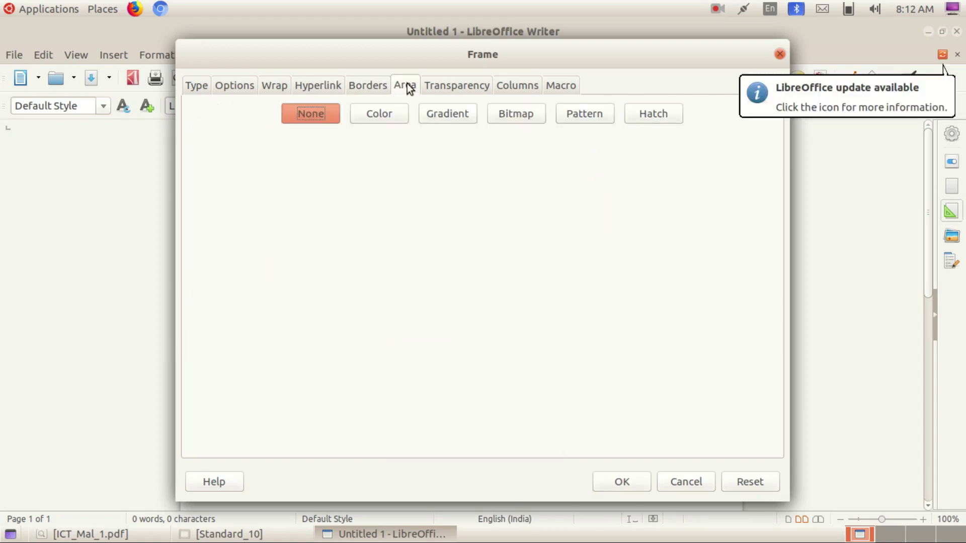
left_click(394, 116)
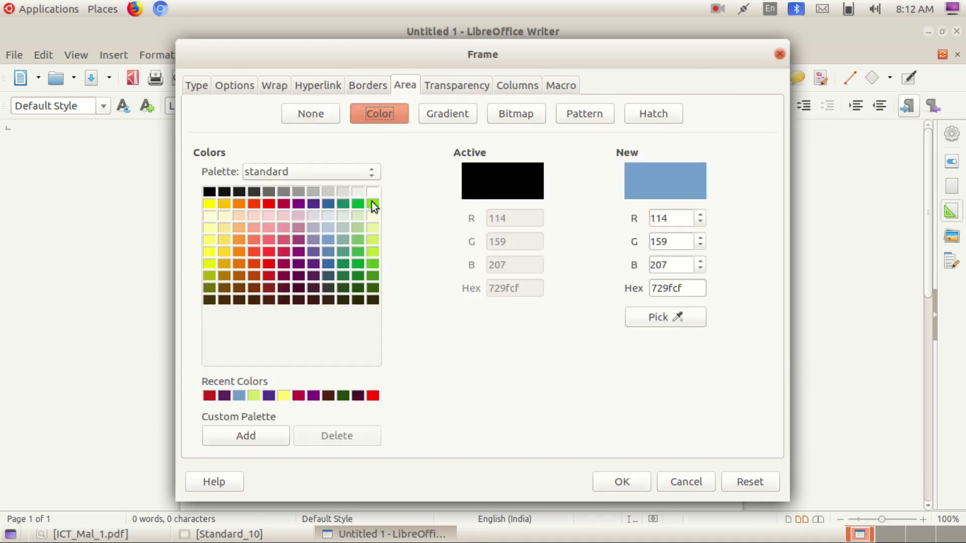
left_click(211, 241)
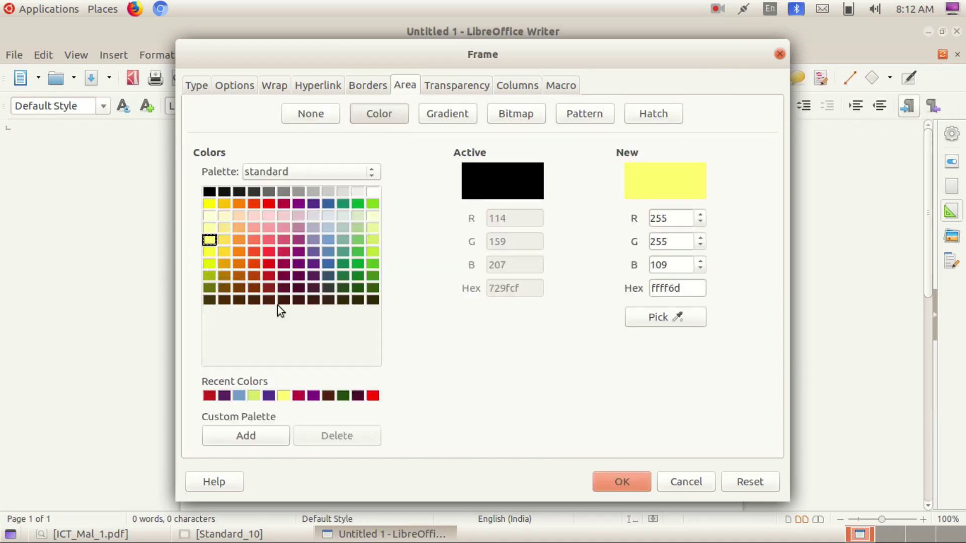
left_click(641, 481)
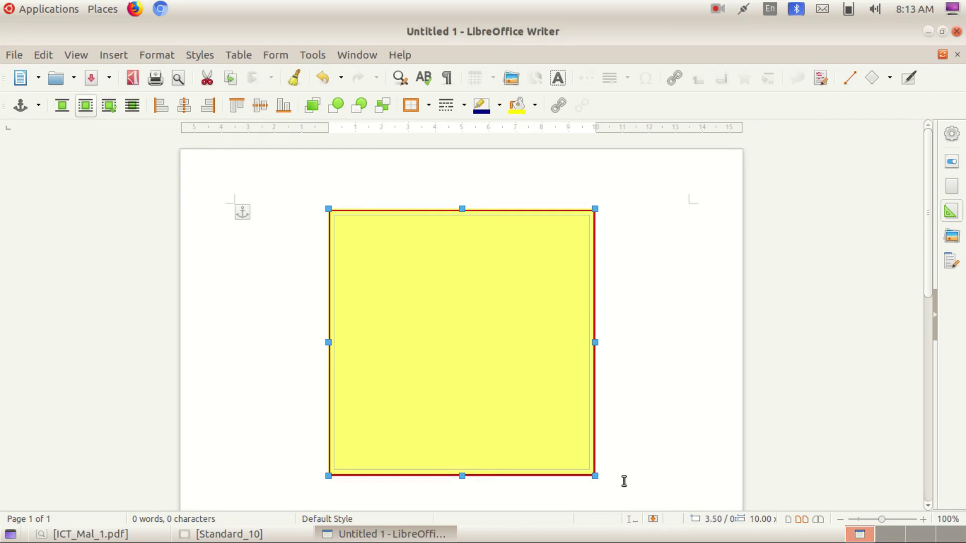
Resize the yellow frame to a taller rectangle about 8.1 cm wide and place it at the upper-left corner of the page margins
scroll(630, 396, "down", 8)
scroll(629, 396, "up", 4)
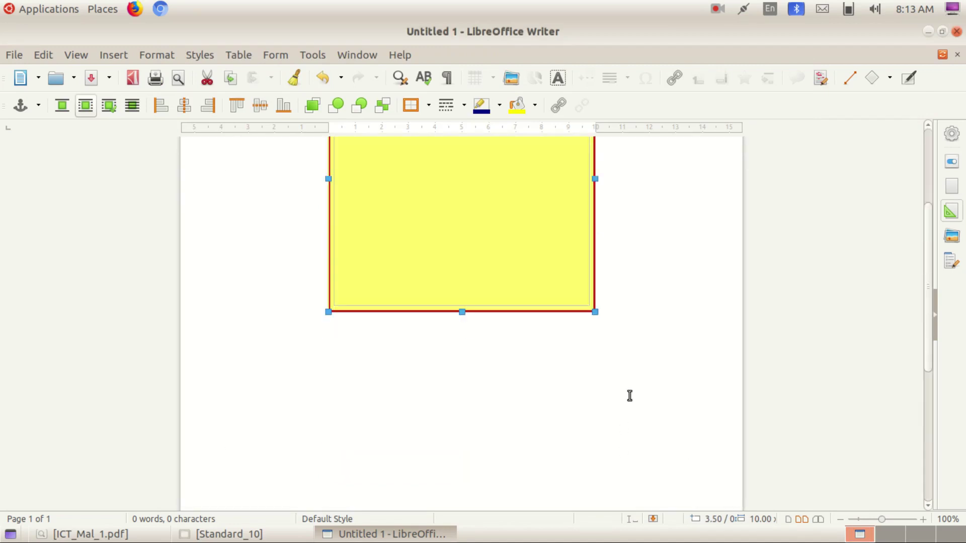
scroll(630, 396, "up", 6)
scroll(629, 395, "down", 3)
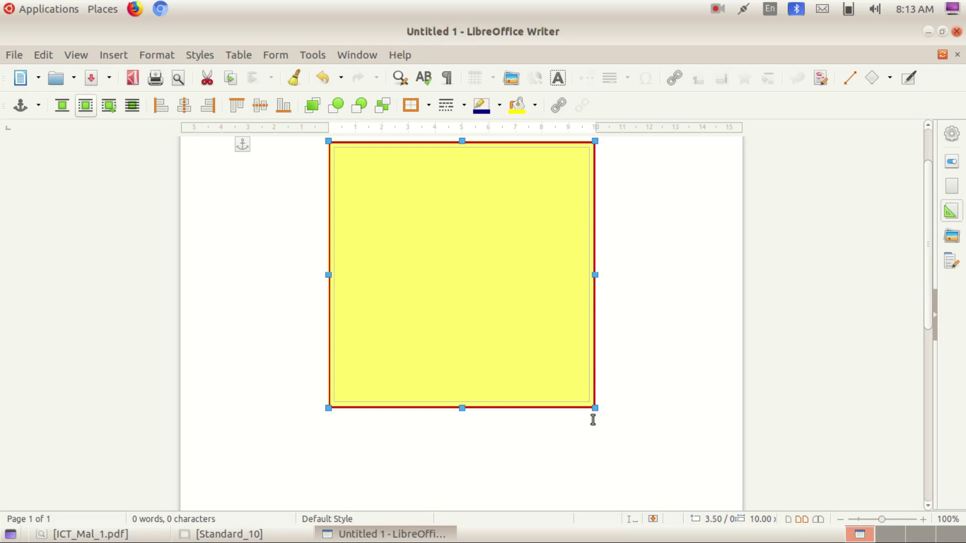
left_click_drag(591, 409, 512, 425)
left_click_drag(331, 379, 333, 381)
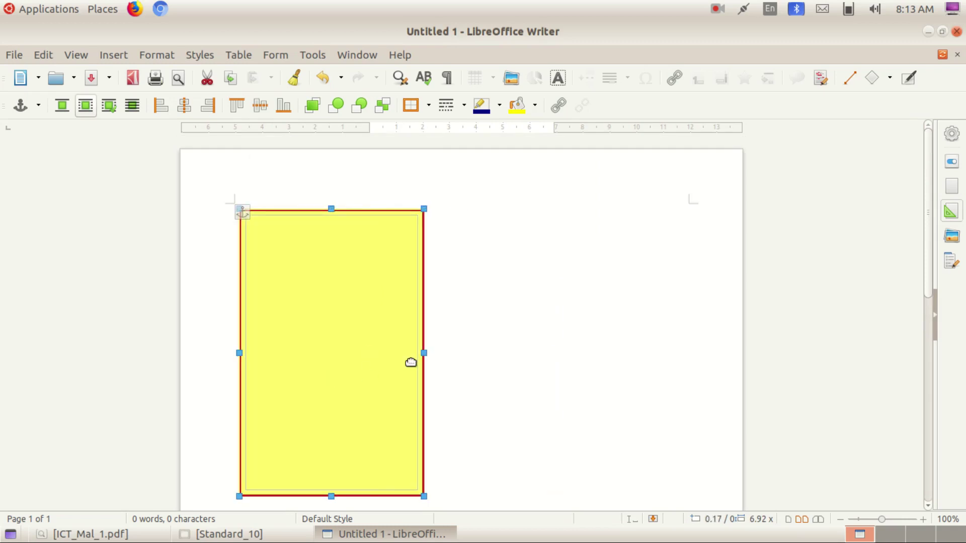
left_click_drag(423, 358, 457, 355)
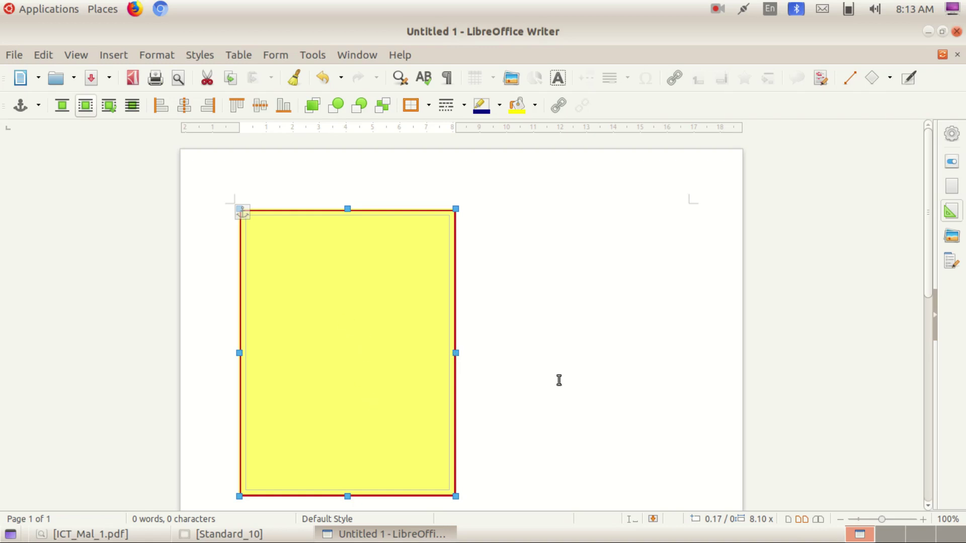
left_click(523, 317)
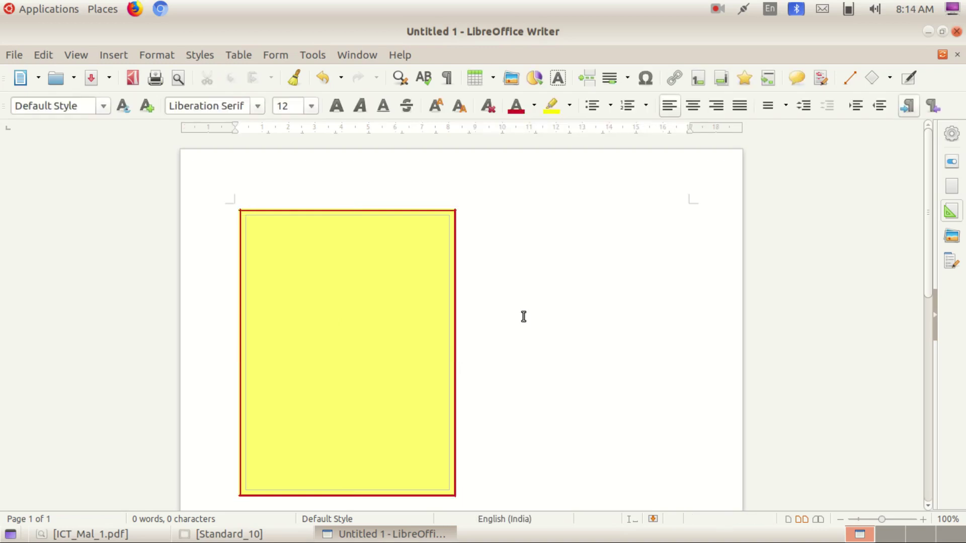